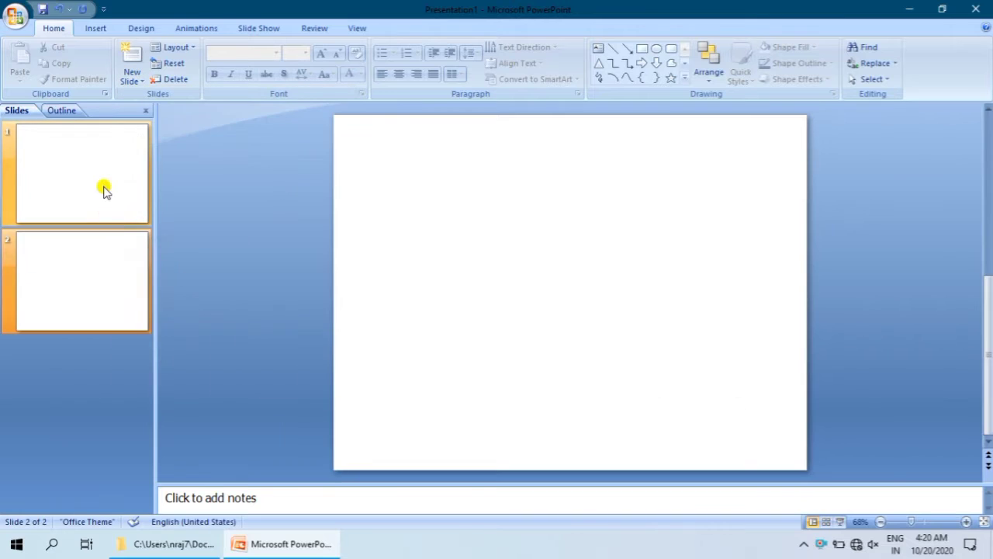
Step: Delete the first of the two blank slides
left_click(104, 189)
left_click(169, 79)
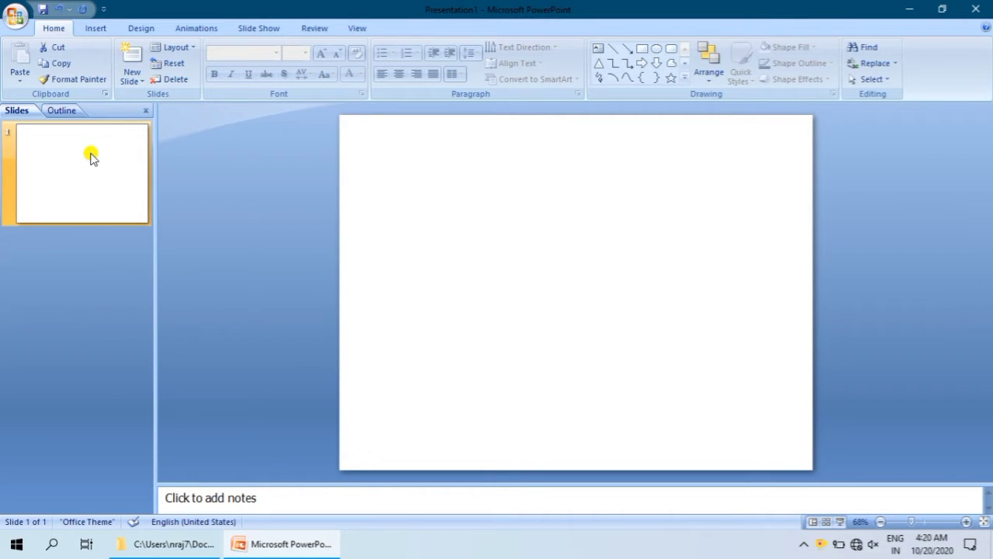
Step: Set the slide size to On-screen Show (16:9) and the notes, handouts and outline orientation to Landscape
left_click(143, 27)
left_click(33, 63)
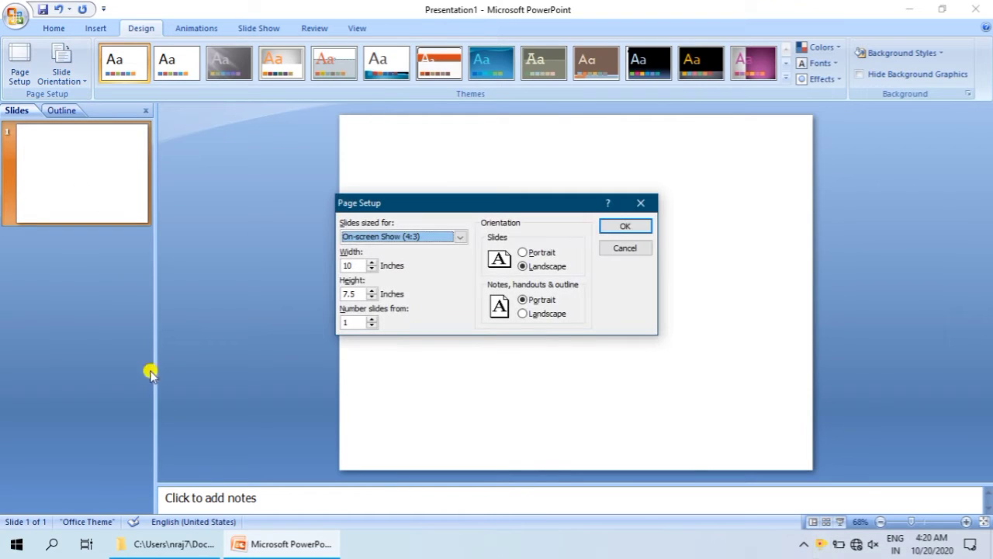
left_click(461, 239)
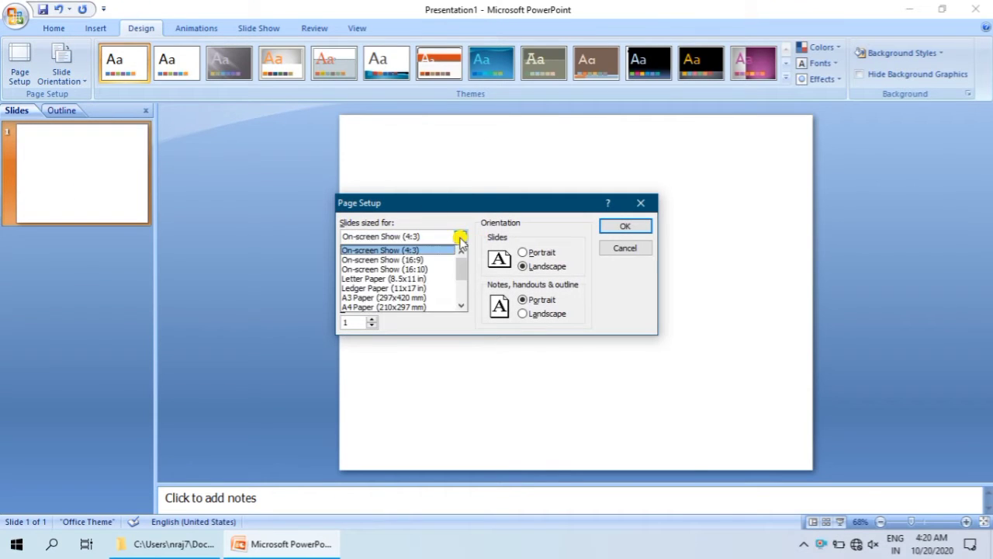
left_click(435, 259)
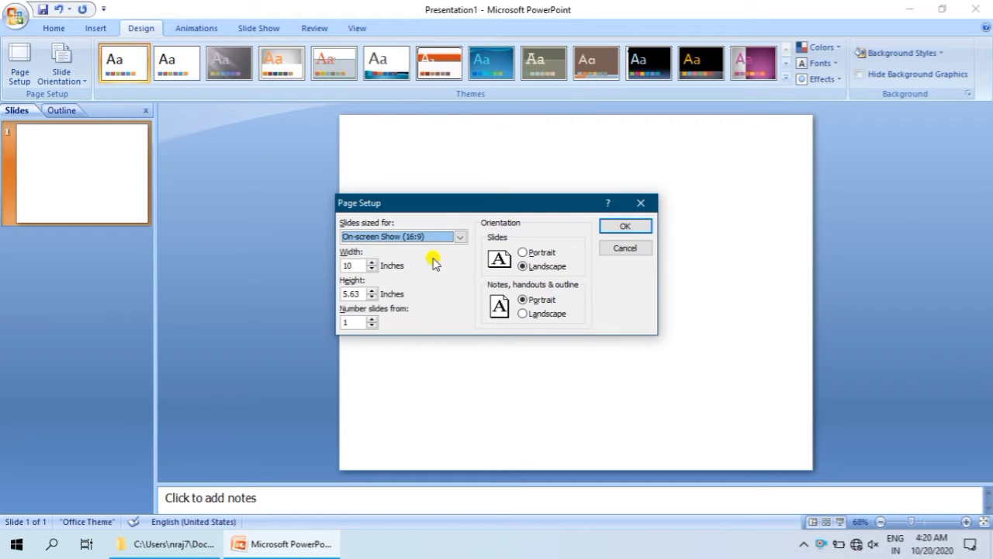
left_click(524, 313)
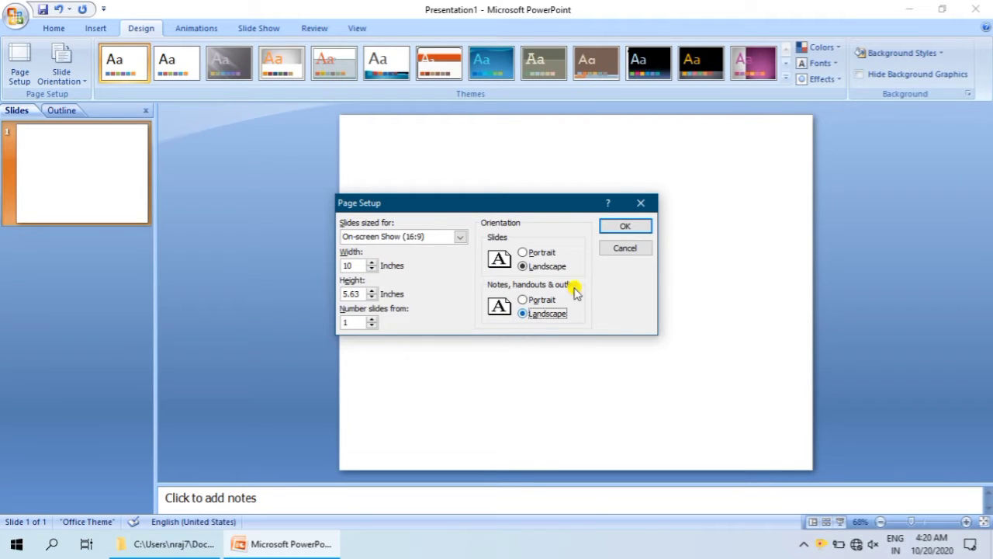
left_click(621, 226)
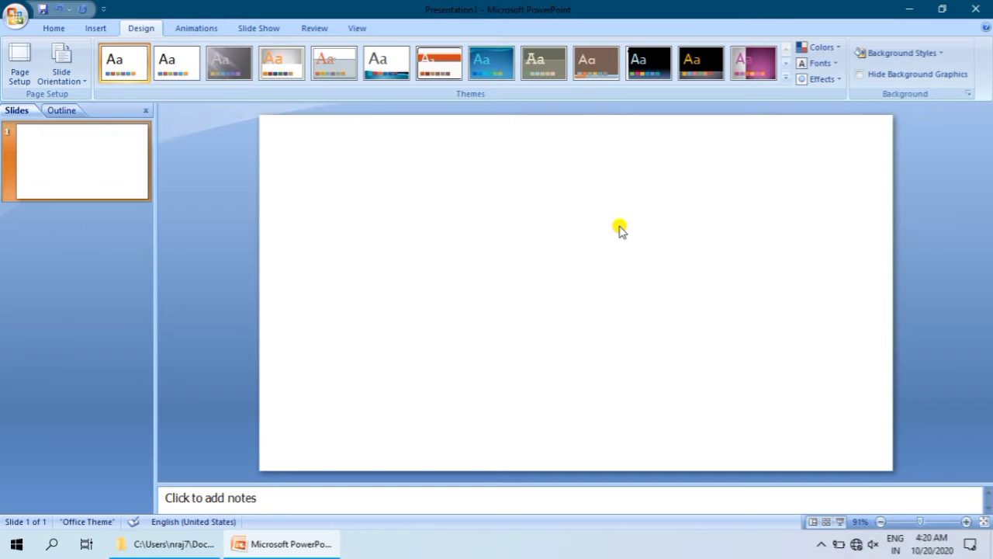
Step: Format the background with a solid light aqua theme color and apply it to all slides
left_click(872, 53)
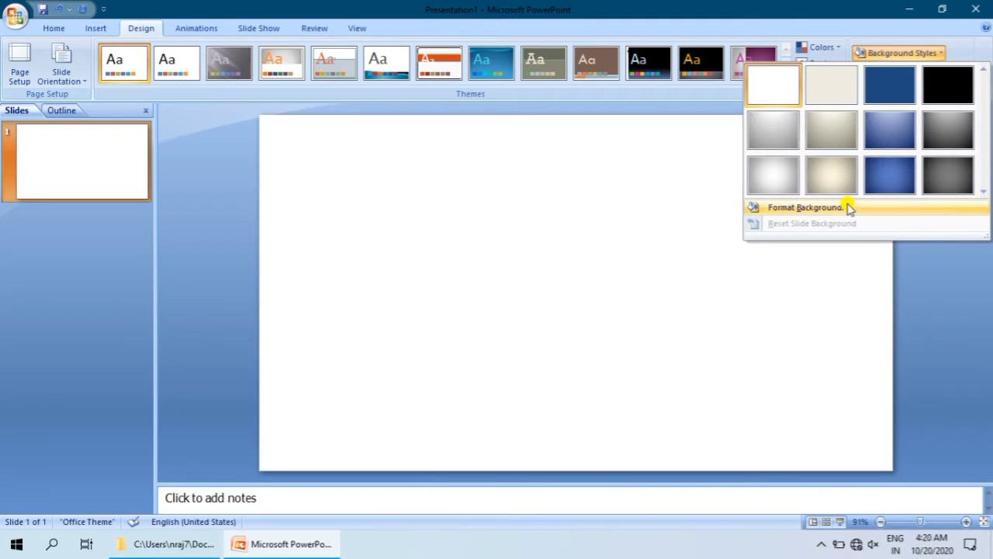
left_click(843, 205)
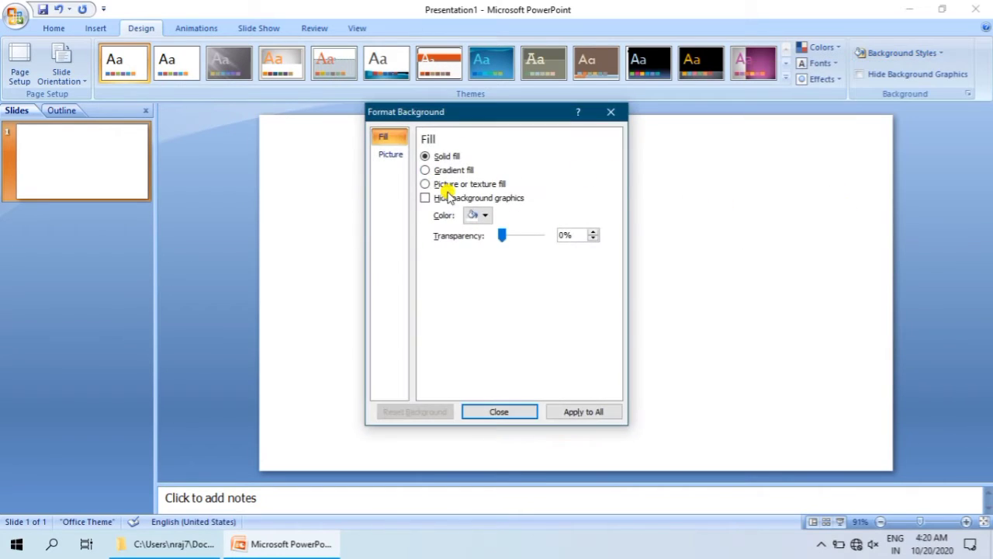
left_click(475, 214)
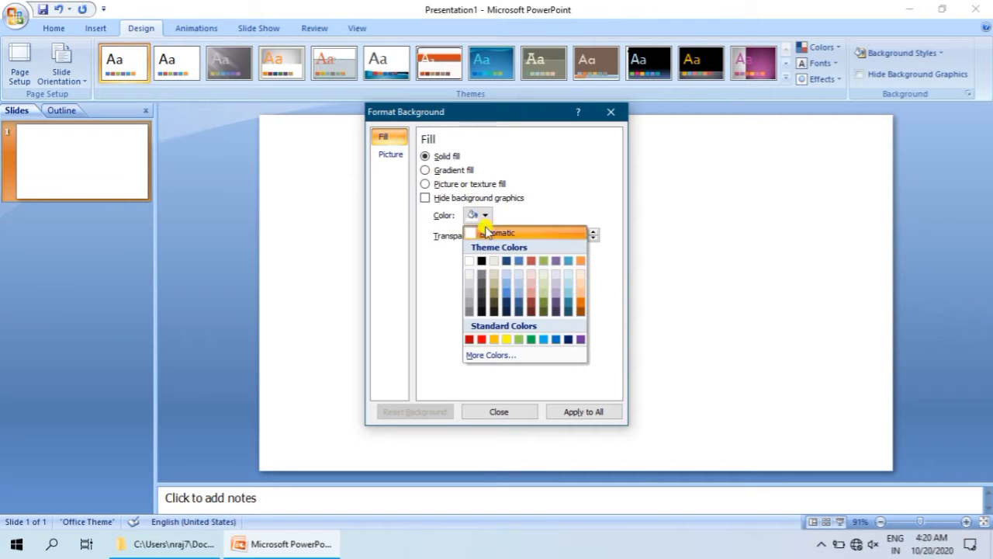
left_click(563, 293)
left_click(577, 413)
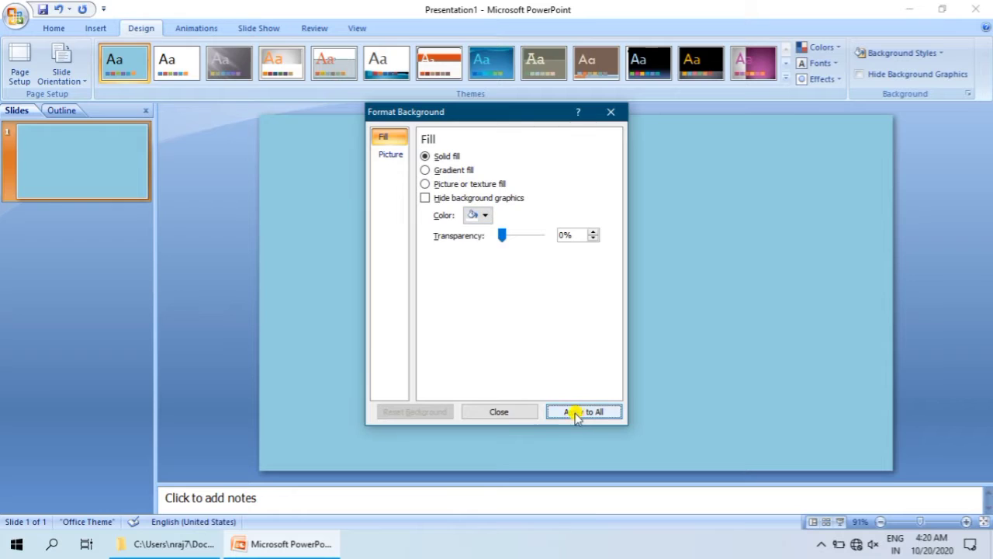
left_click(483, 412)
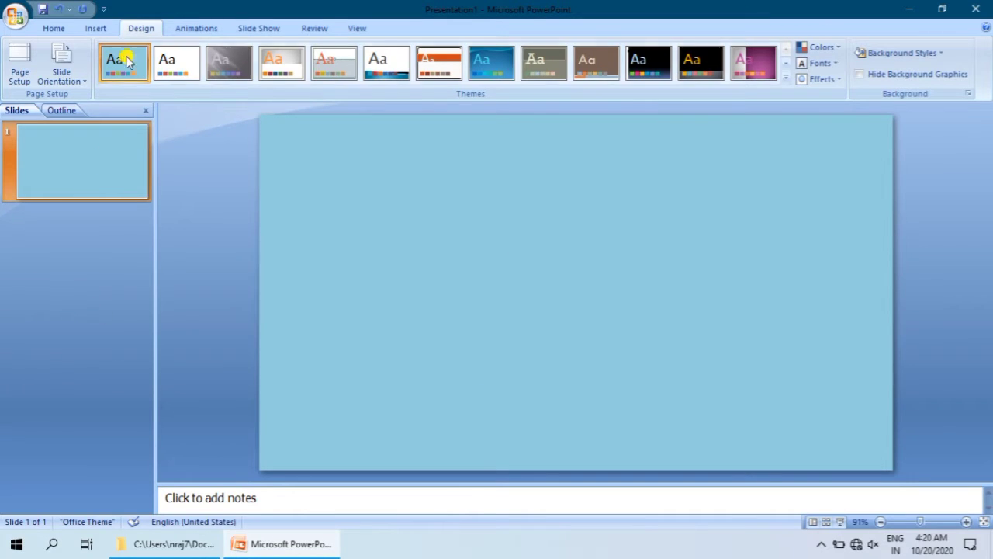
Step: Insert the picture grass_PNG10860.png from New folder in Documents
left_click(90, 31)
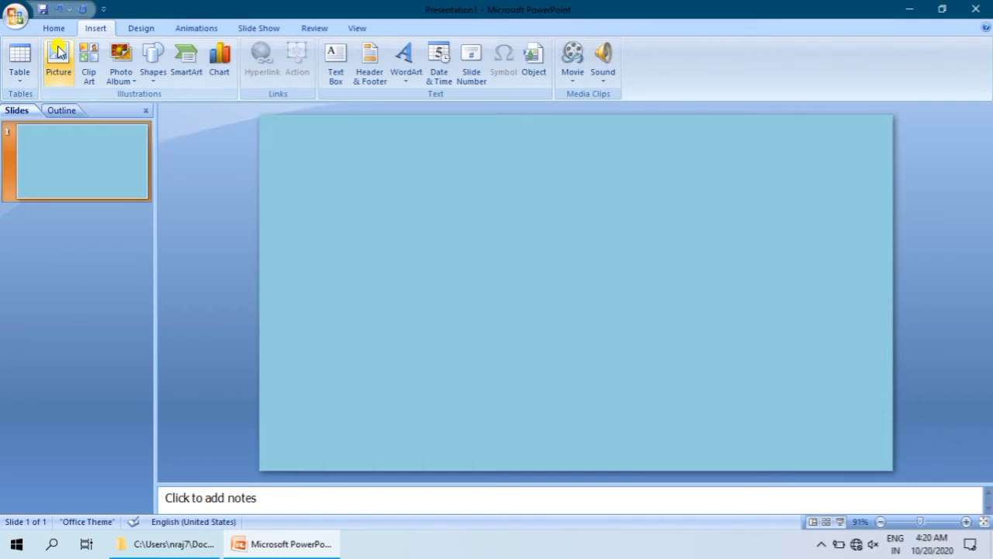
left_click(59, 53)
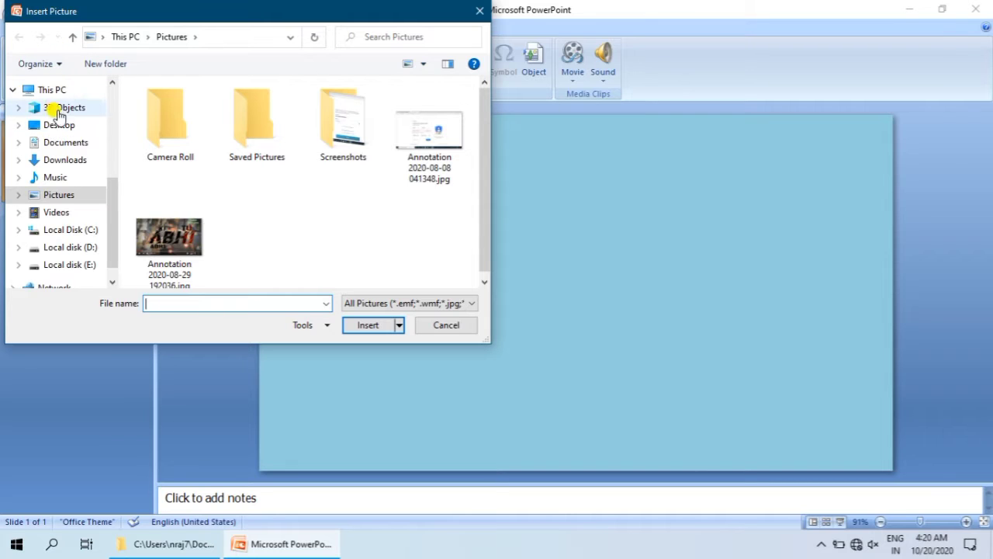
left_click(55, 142)
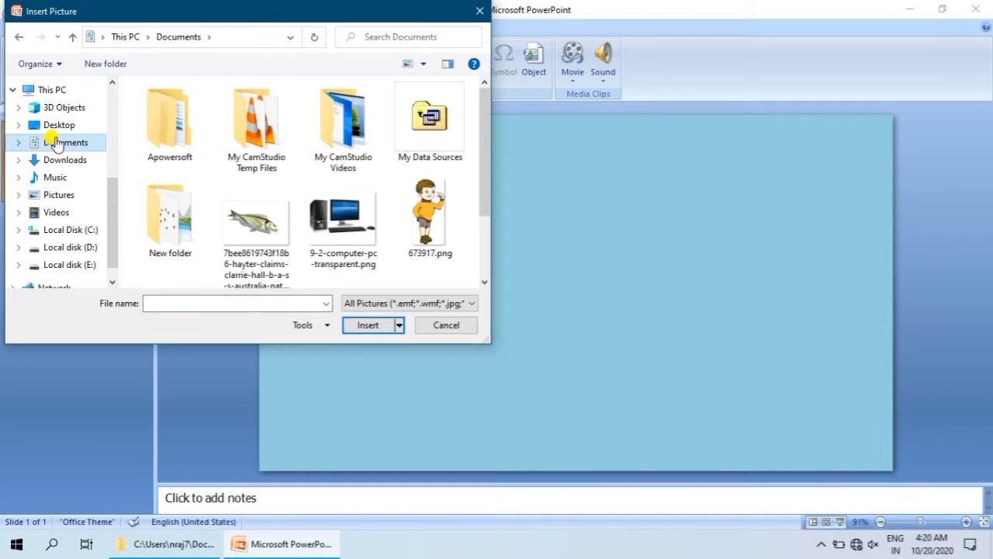
double_click(166, 230)
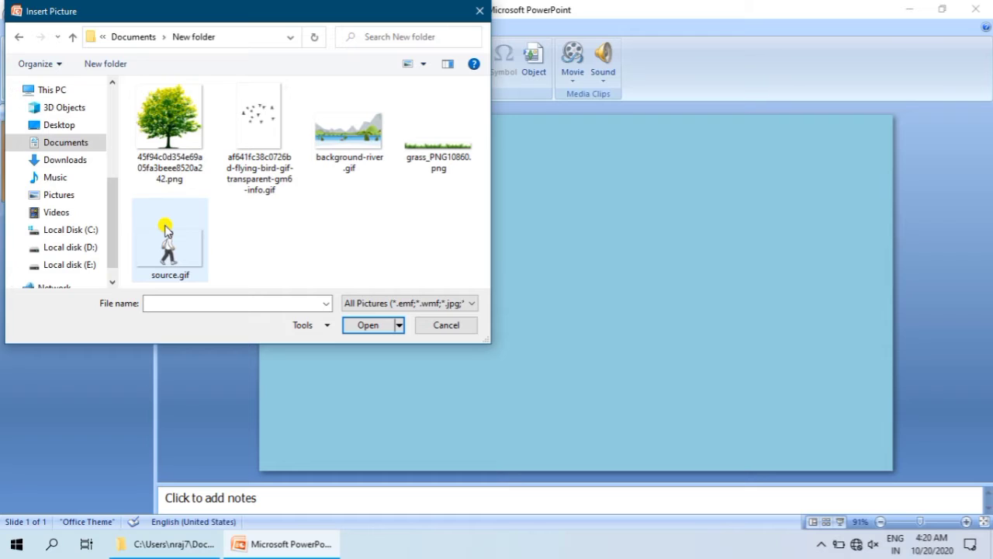
left_click(419, 149)
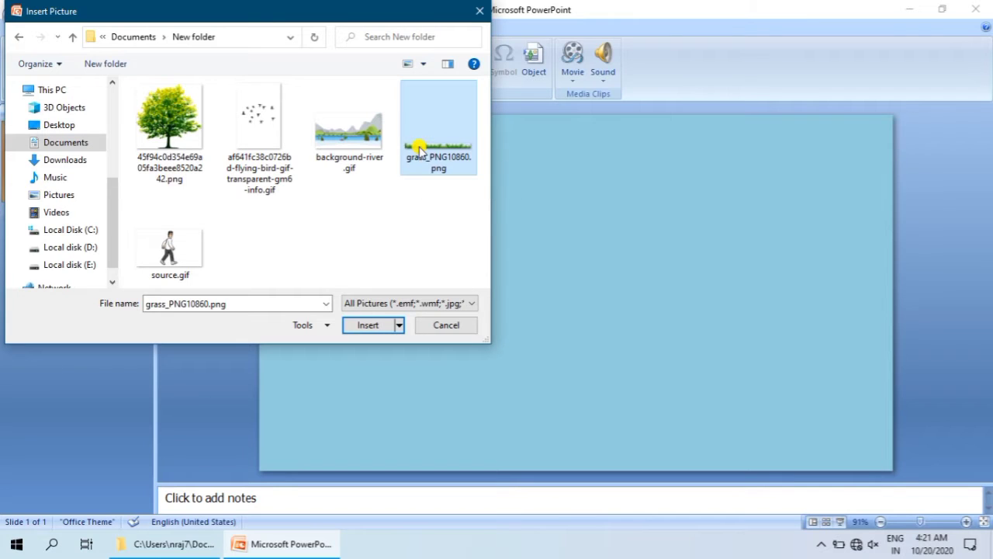
left_click(371, 324)
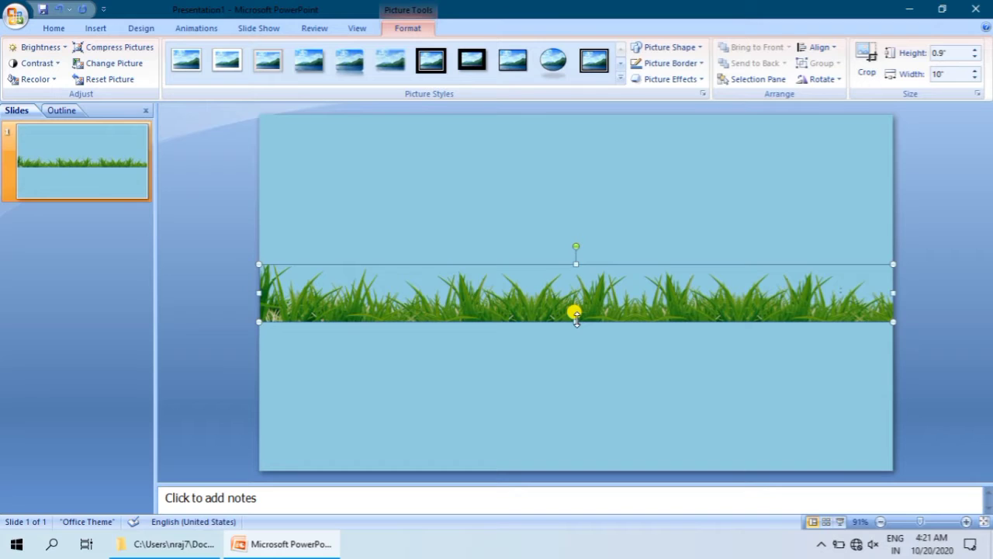
Step: Move the grass picture down to the slide's bottom edge and stretch it upward to a height of about 2 inches
key("Down")
key("Down")
key("Down")
key("Down")
key("Down")
key("Down")
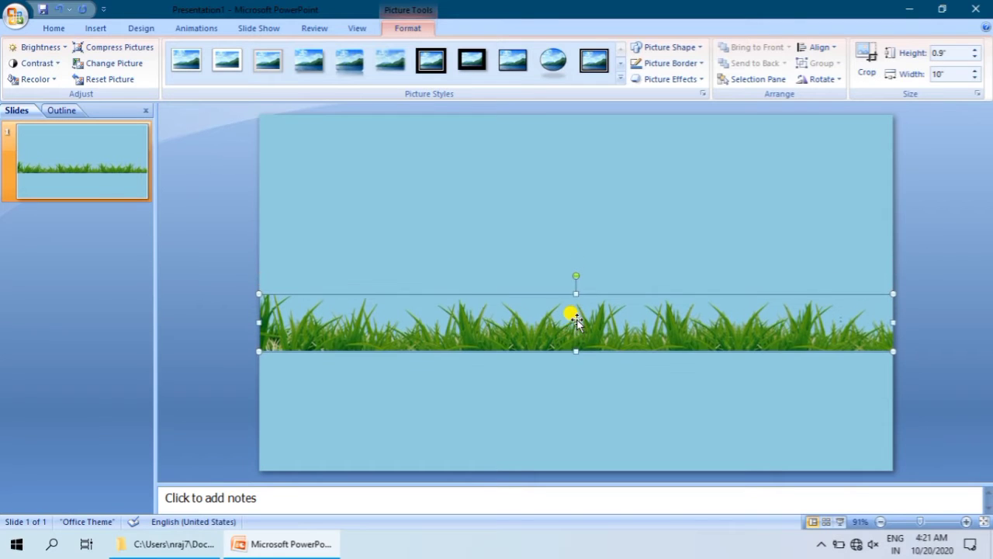
key("Down")
key("Down")
key("Down")
key("Down")
key("Down")
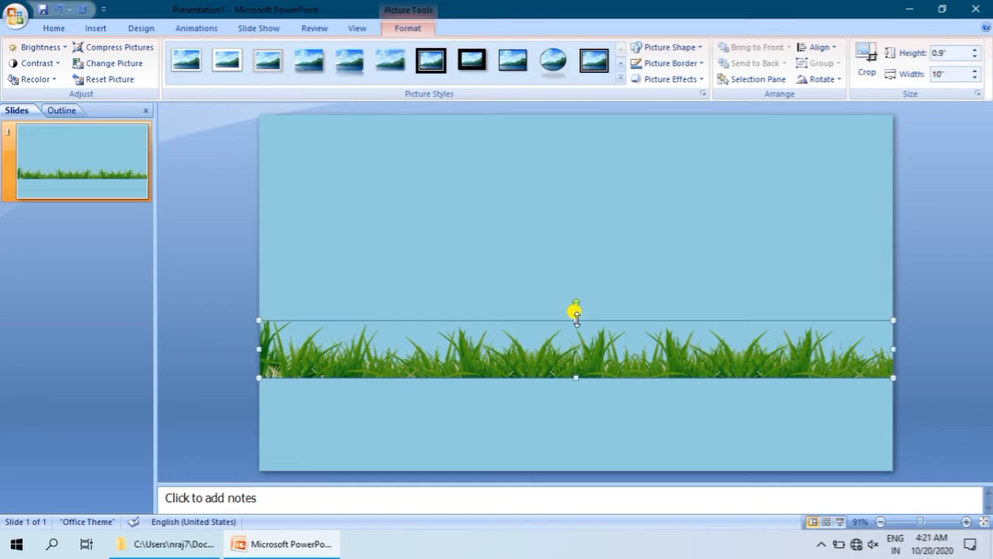
key("Down")
key("Down")
key("Down")
key("Down")
key("Down")
key("Down")
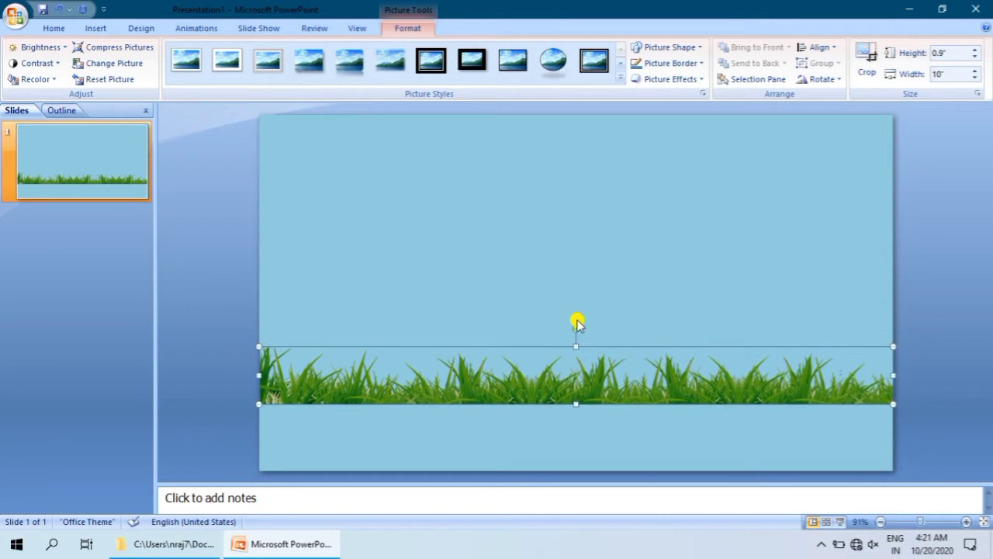
key("Down")
key("Down")
key("Down")
key("Down")
key("Down")
key("Down")
key("Down")
key("Down")
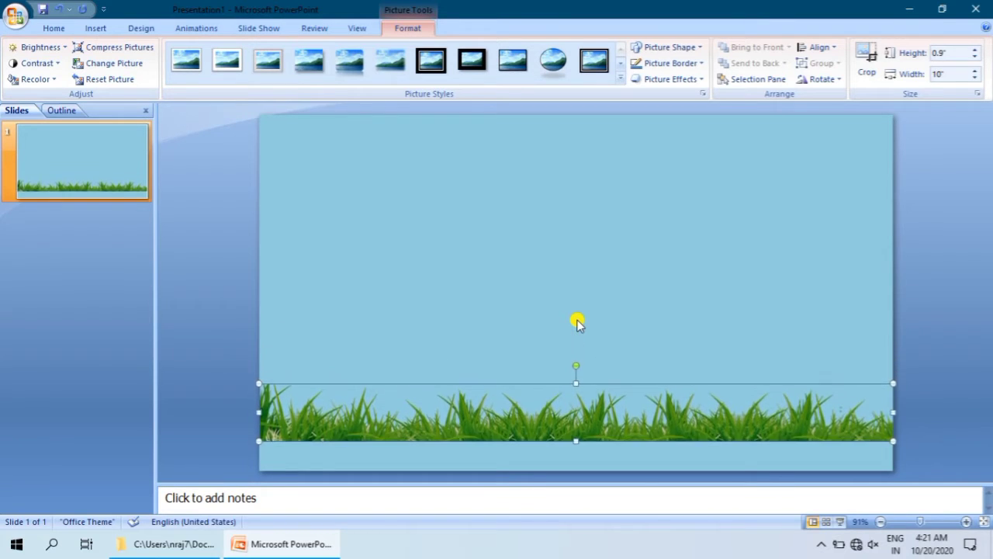
key("Down")
key("Down")
key("Down")
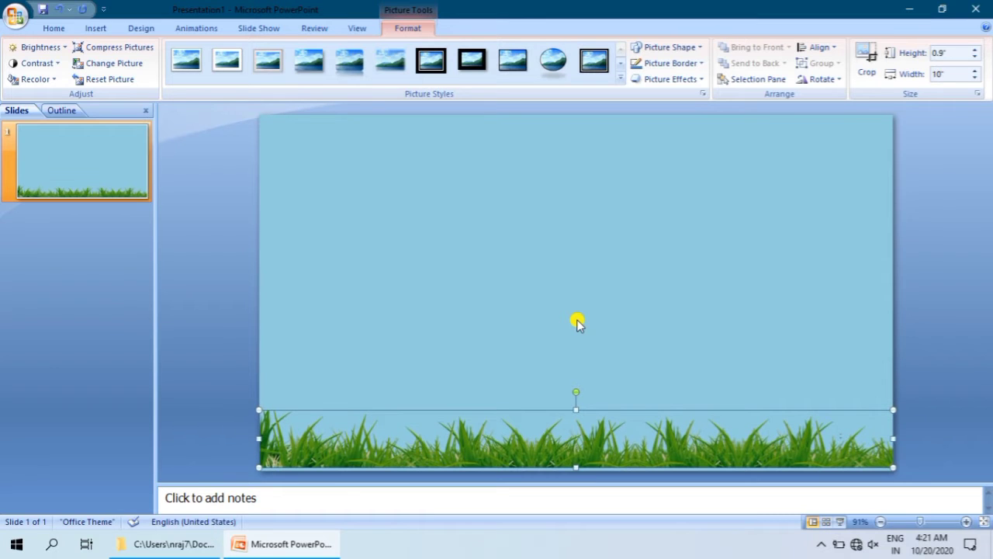
key("Down")
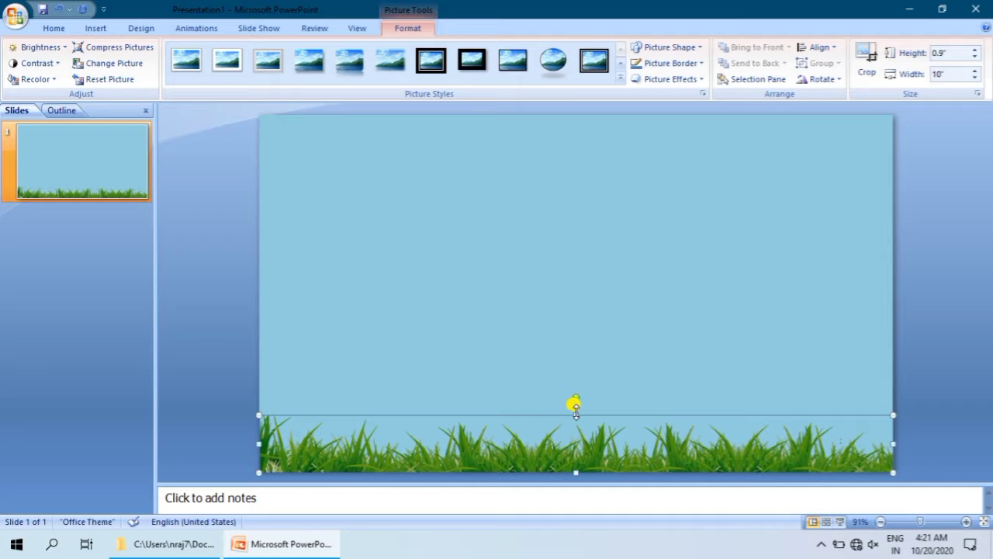
left_click_drag(576, 415, 573, 342)
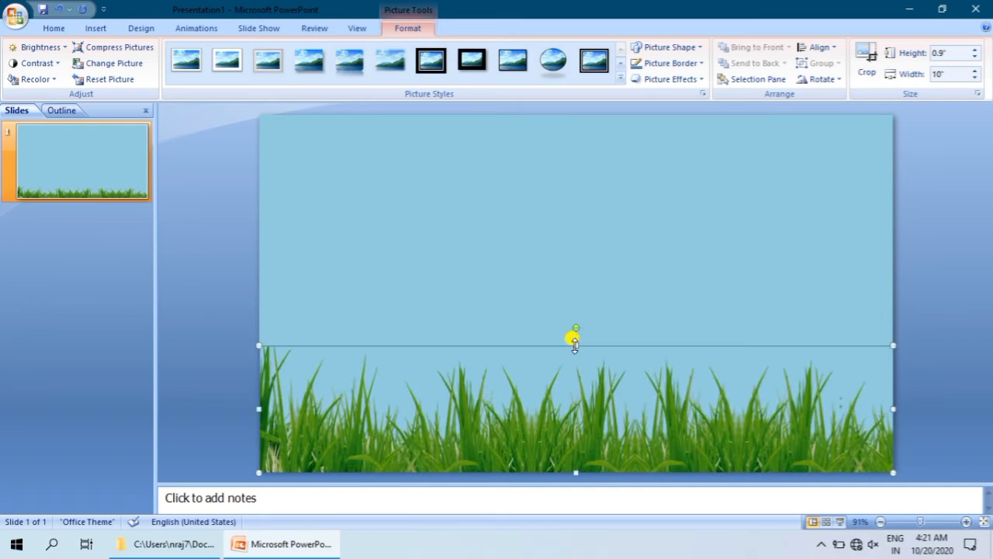
left_click(757, 276)
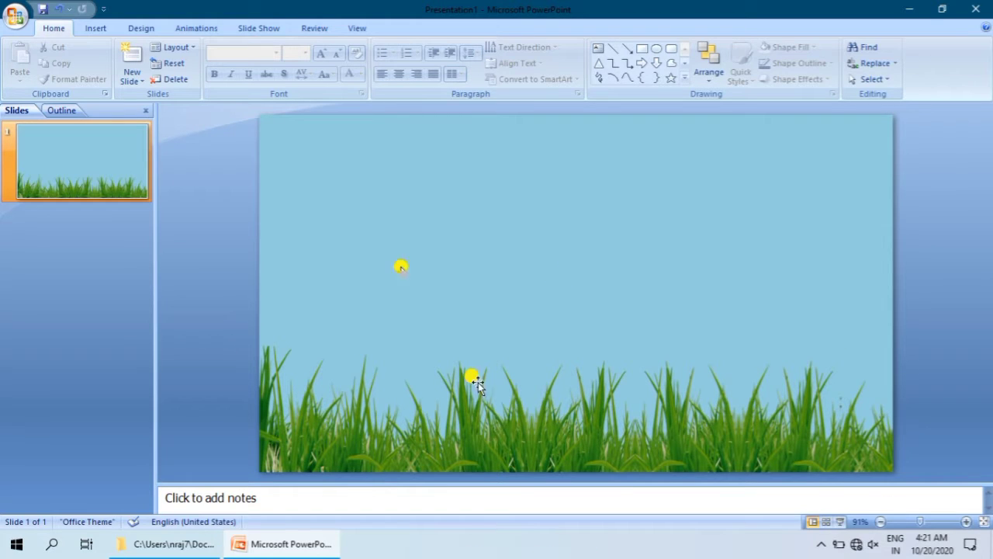
Step: Insert the tree picture 45f94c0d354e69a05fa3beee8520a242.png onto the slide from the same folder
left_click(90, 28)
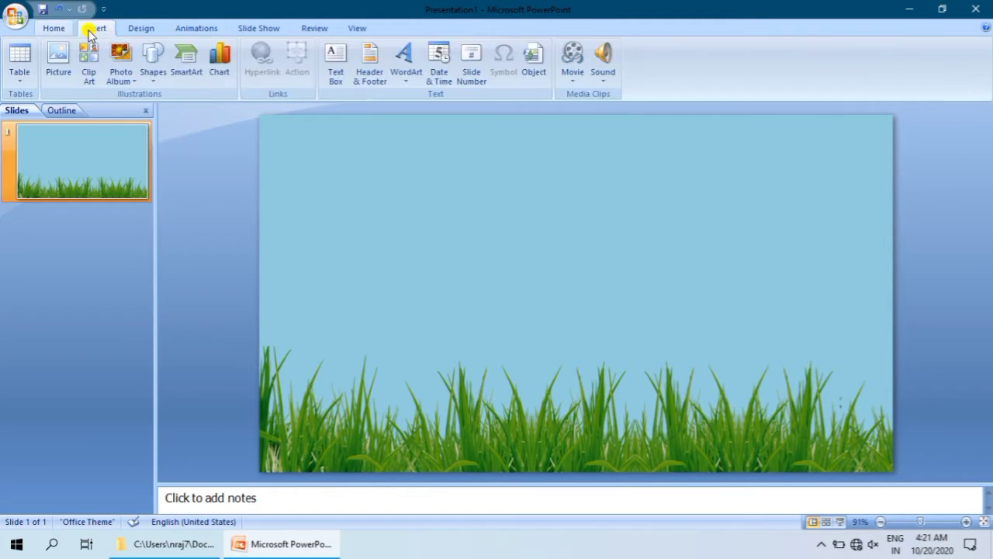
left_click(69, 58)
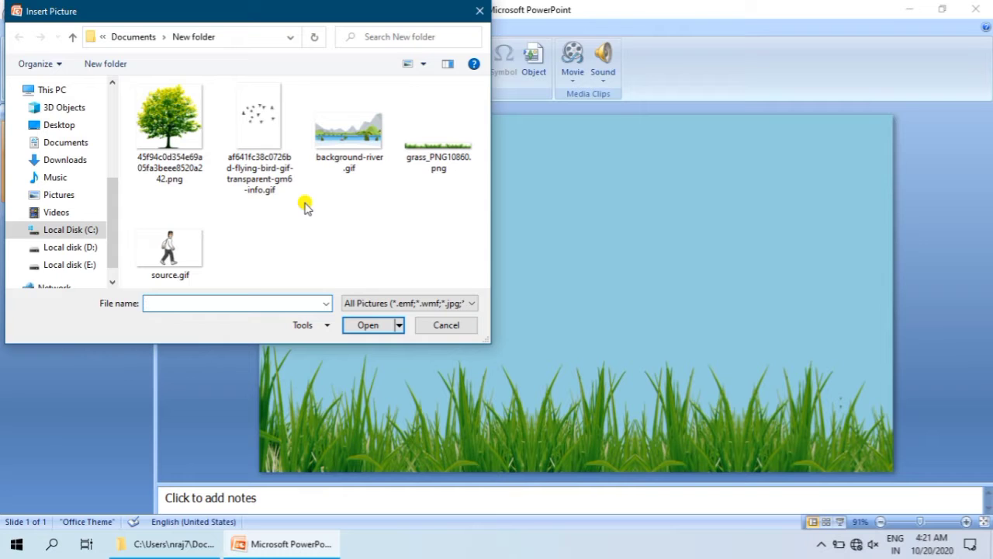
left_click(172, 124)
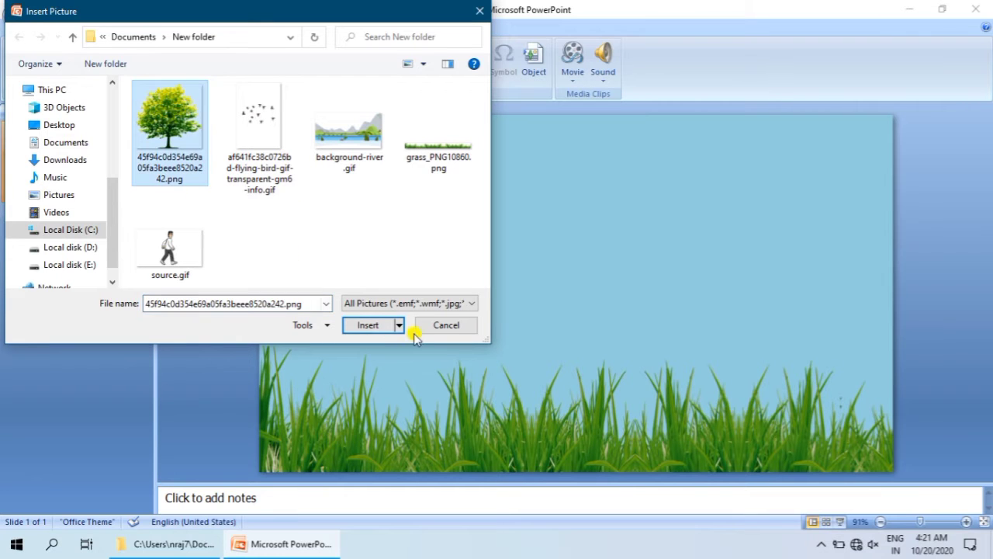
left_click(377, 326)
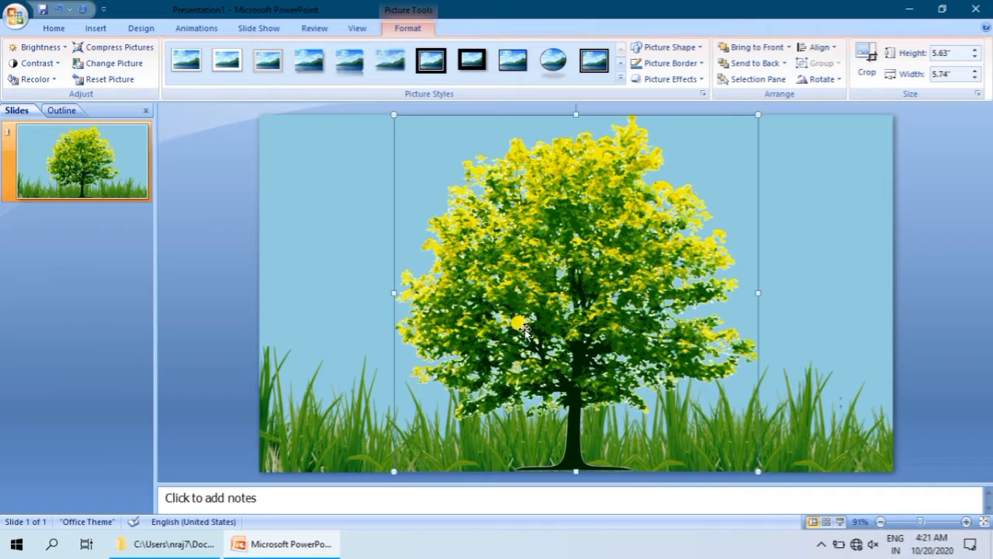
Step: Shift the tree picture horizontally until its frame lines up with the slide's right edge
key("Right")
key("Right")
key("Right")
key("Right")
key("Right")
key("Right")
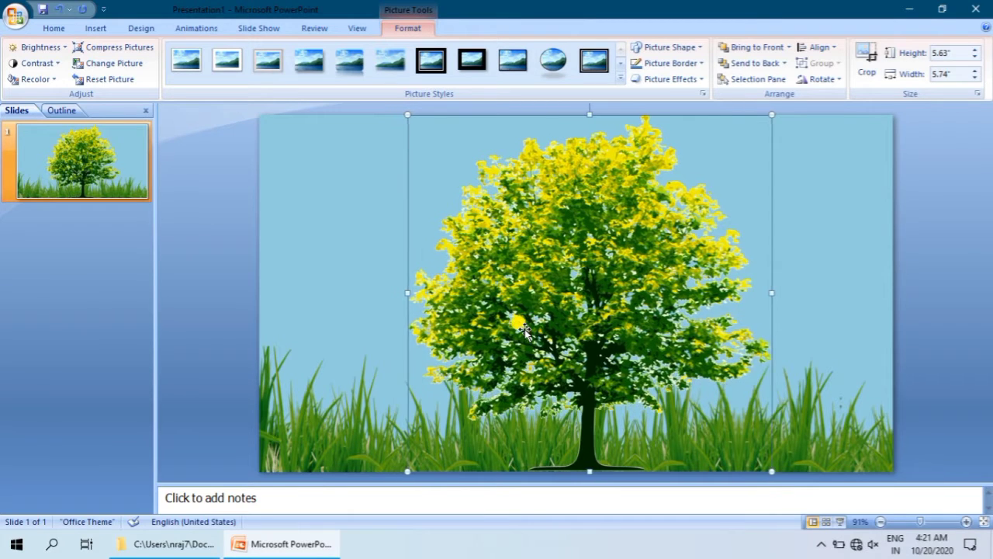
key("Right")
key("Right")
key("Right")
key("Right")
key("Right")
key("Right")
key("Right")
key("Right")
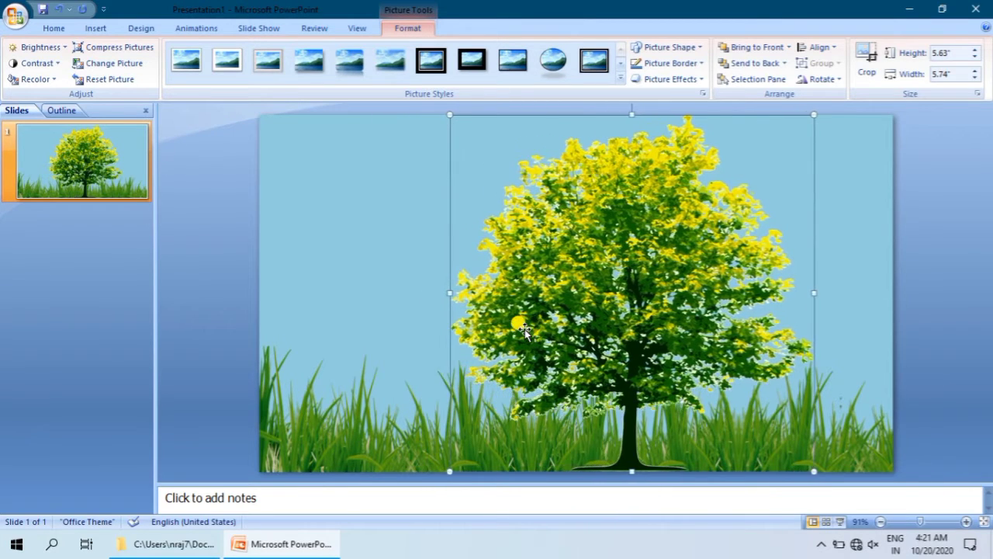
key("Right")
key("Right")
key("Right")
key("Right")
key("Right")
key("Right")
key("Right")
key("Right")
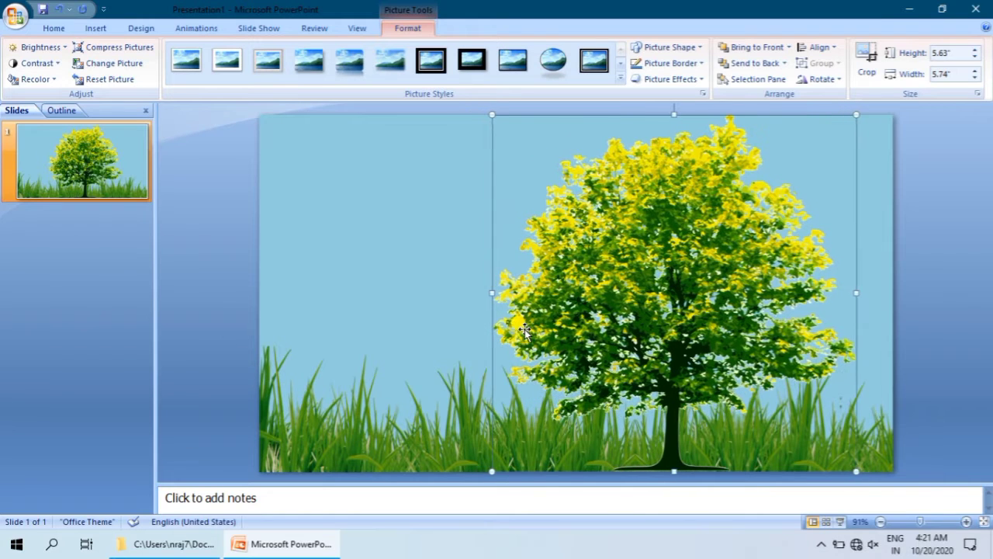
key("Right")
key("Right")
key("Right")
key("Right")
key("Right")
key("Right")
key("Right")
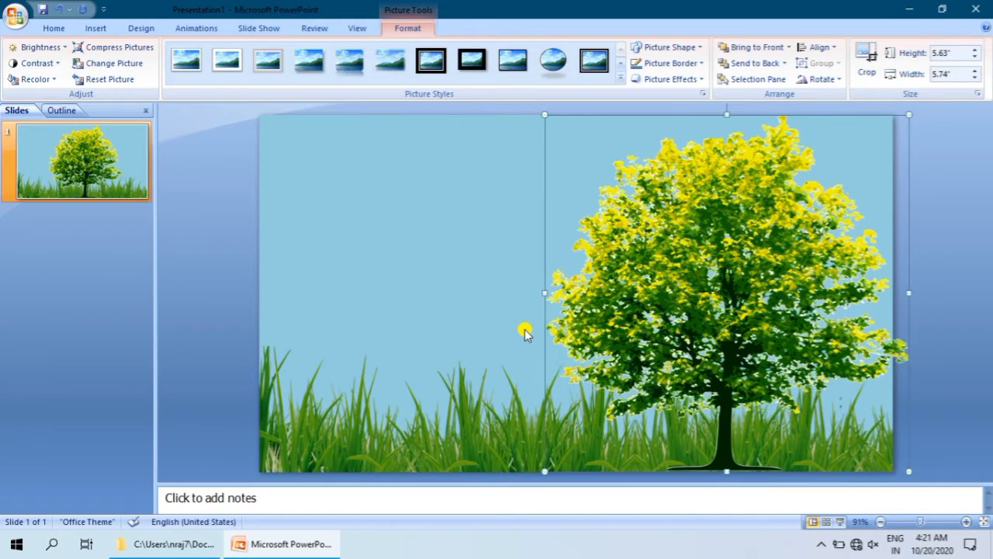
key("Left")
key("Left")
key("Left")
key("Left")
key("Left")
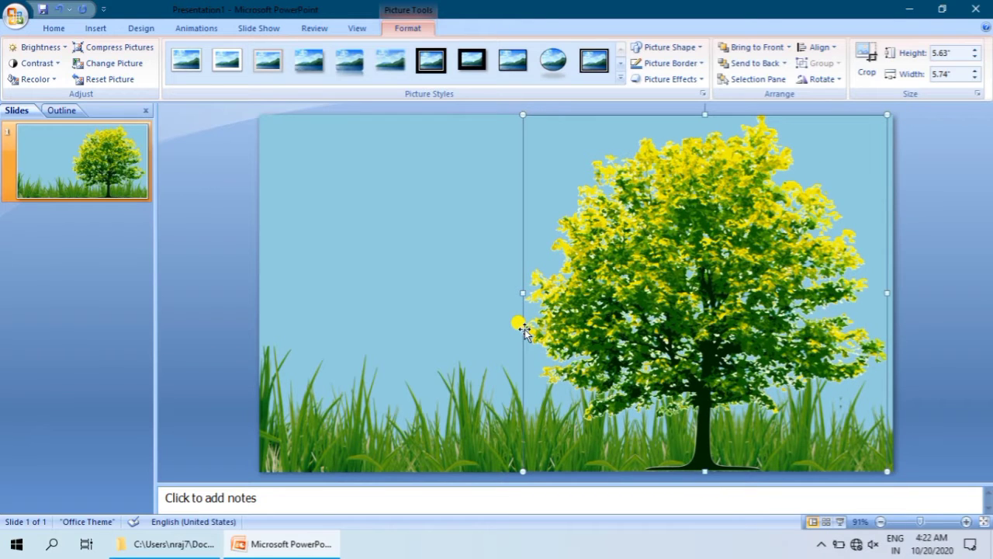
key("ctrl+Right")
key("Right")
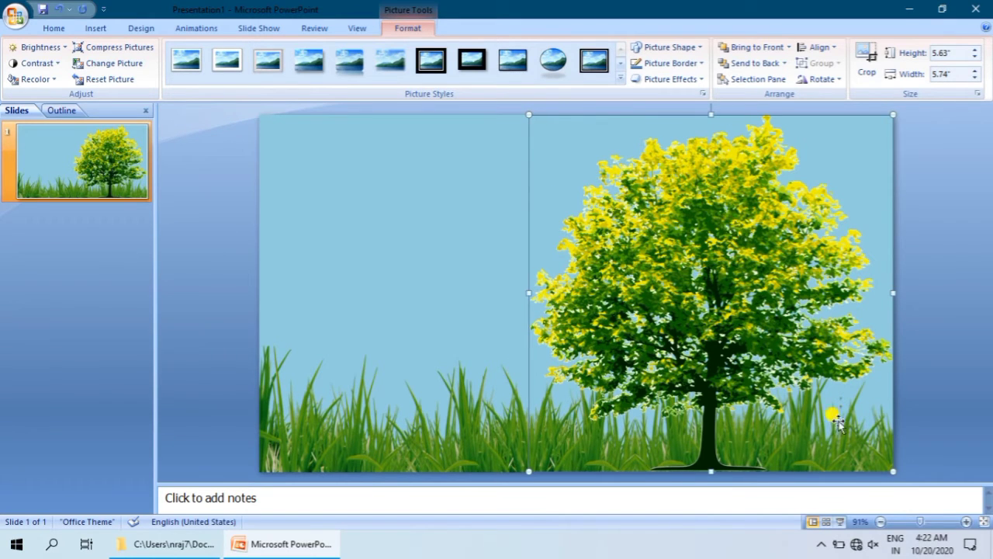
Step: Send the tree picture backward behind the grass and narrow it from its left side to about 4.67 inches wide
left_click(787, 64)
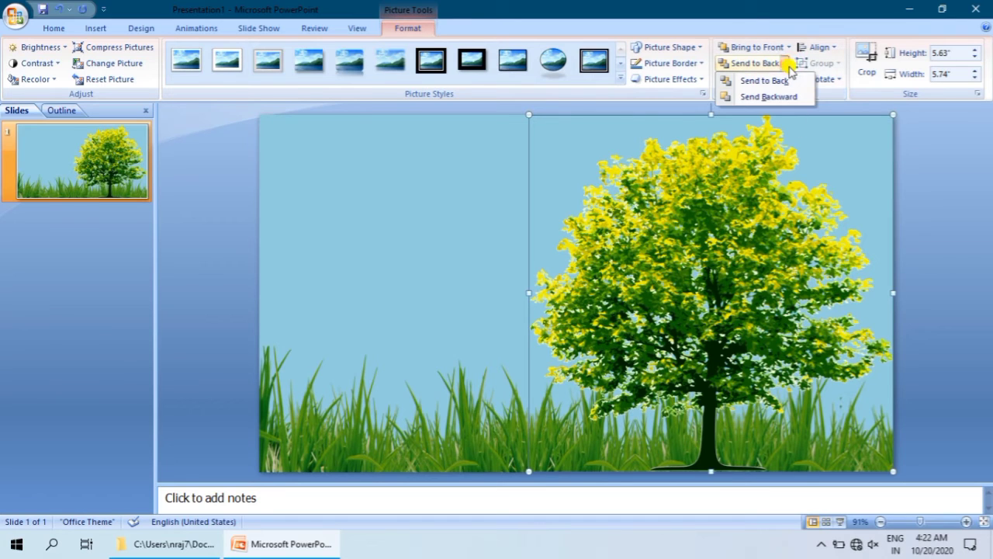
left_click(780, 96)
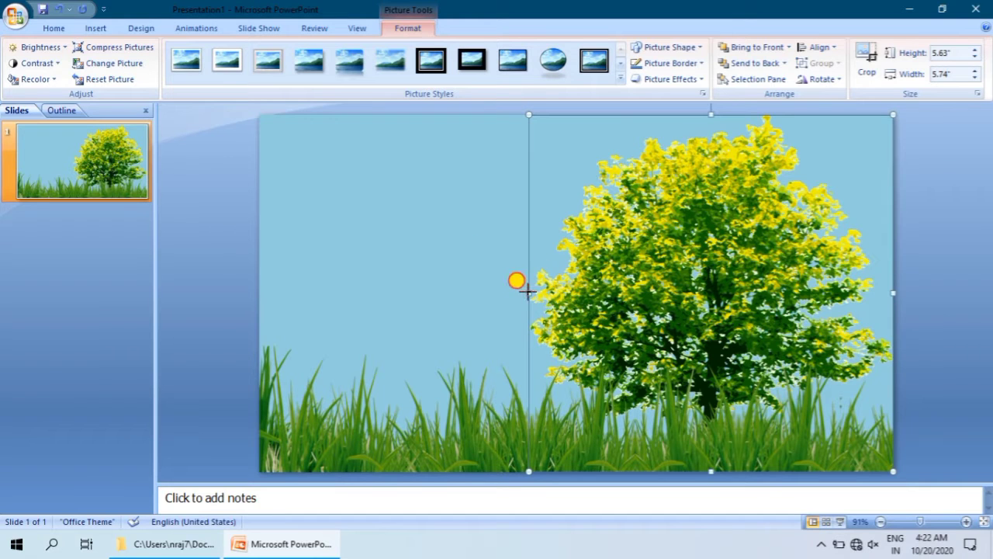
left_click_drag(527, 291, 597, 292)
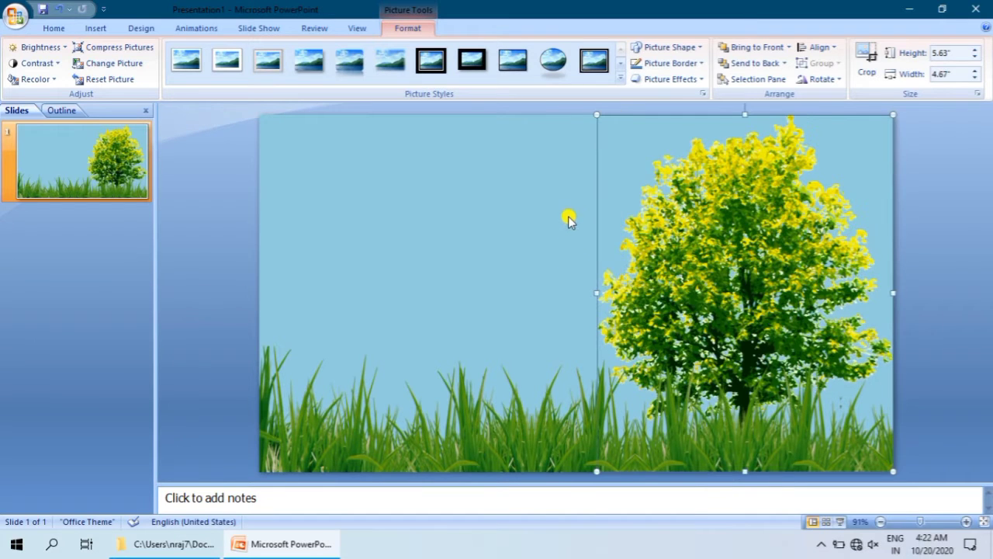
left_click(546, 181)
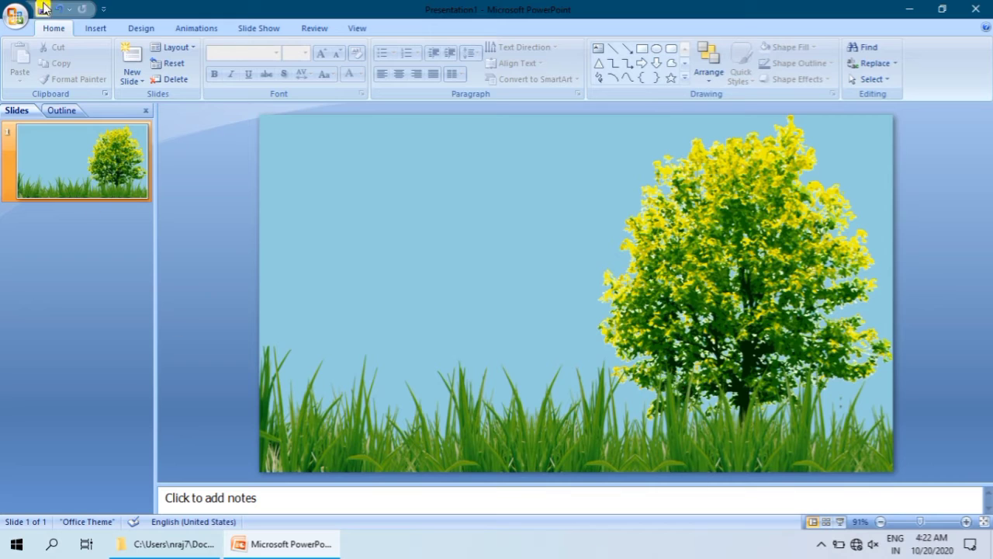
Step: Insert the walking man picture source.gif from New folder in Documents
left_click(95, 29)
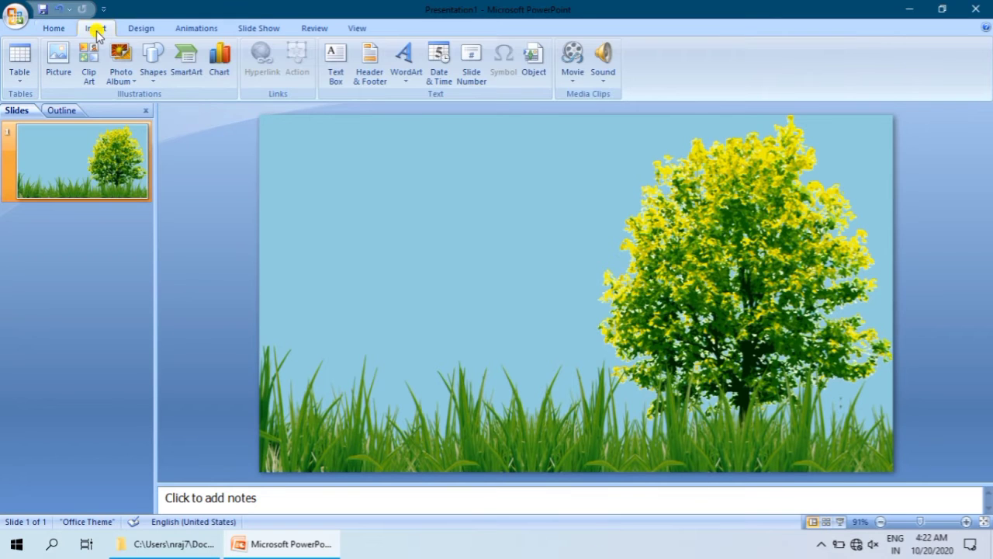
left_click(56, 58)
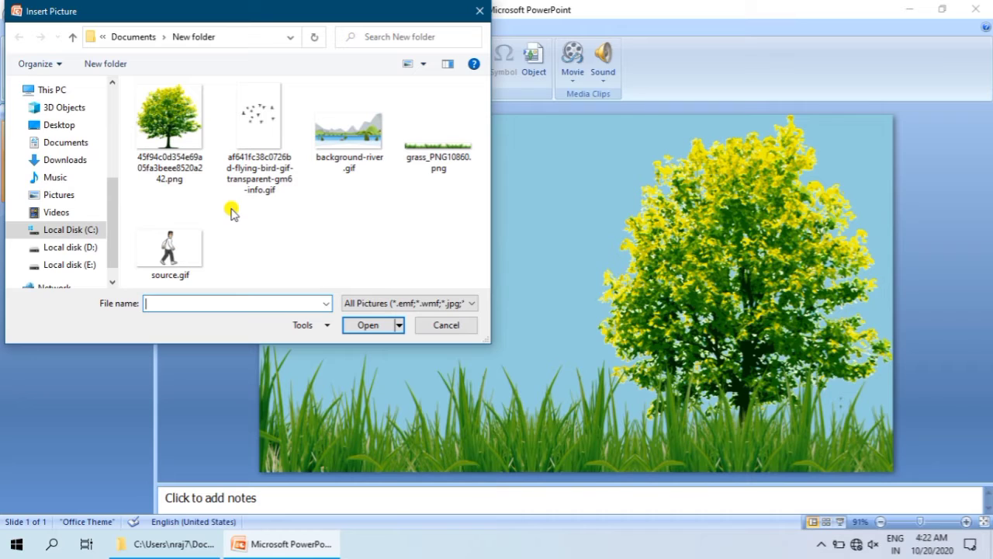
left_click(190, 243)
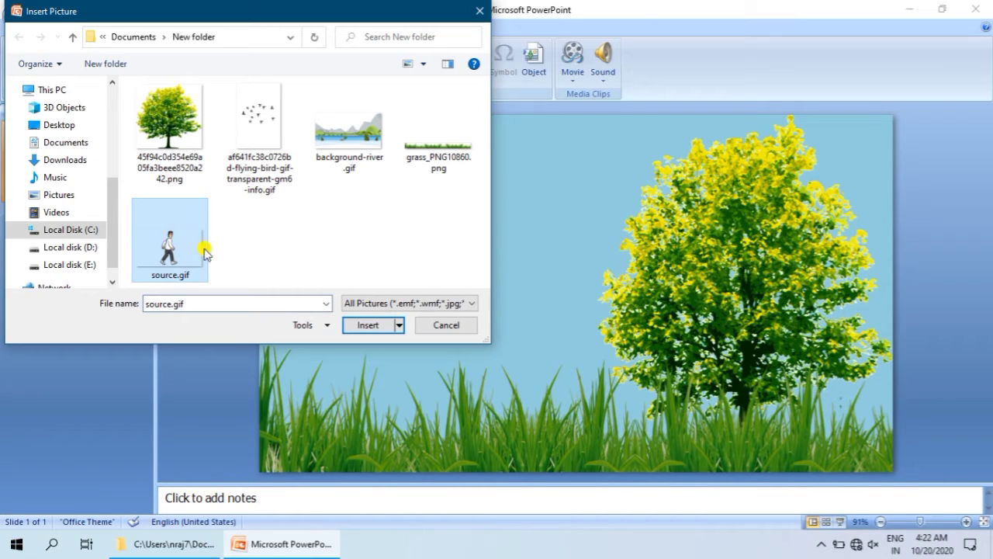
left_click(363, 324)
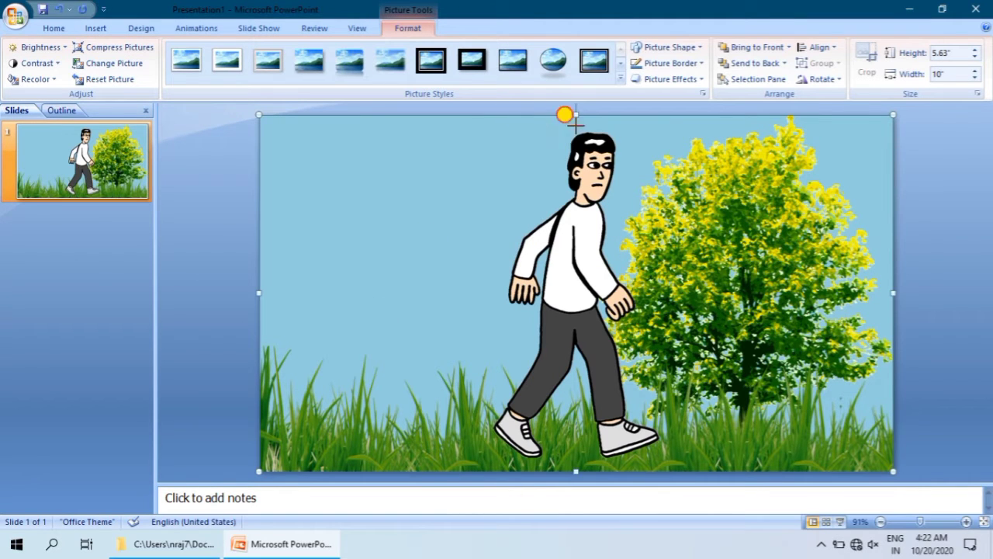
Step: Resize the walking man picture to about 4.48 inches high and 5.83 inches wide
left_click_drag(576, 115, 598, 188)
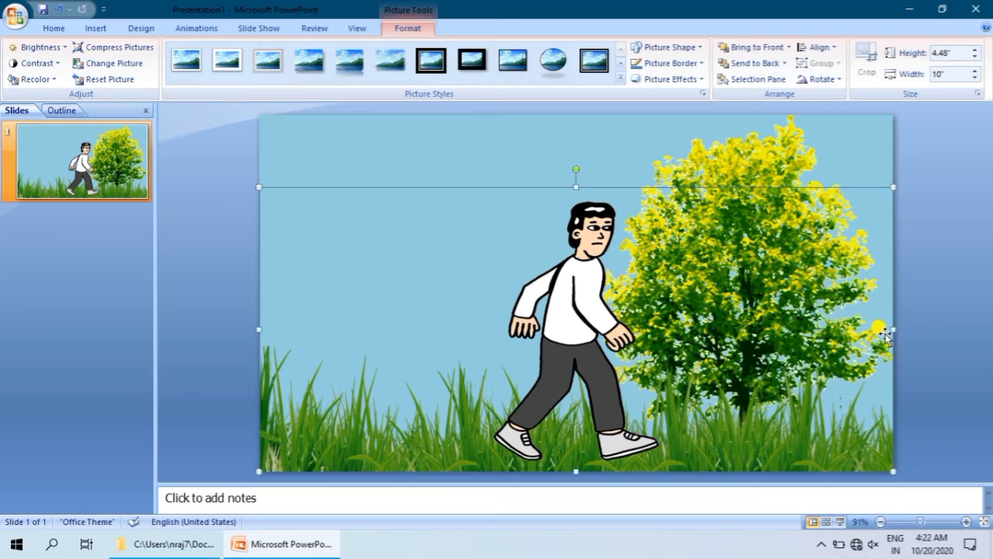
left_click_drag(891, 328, 598, 329)
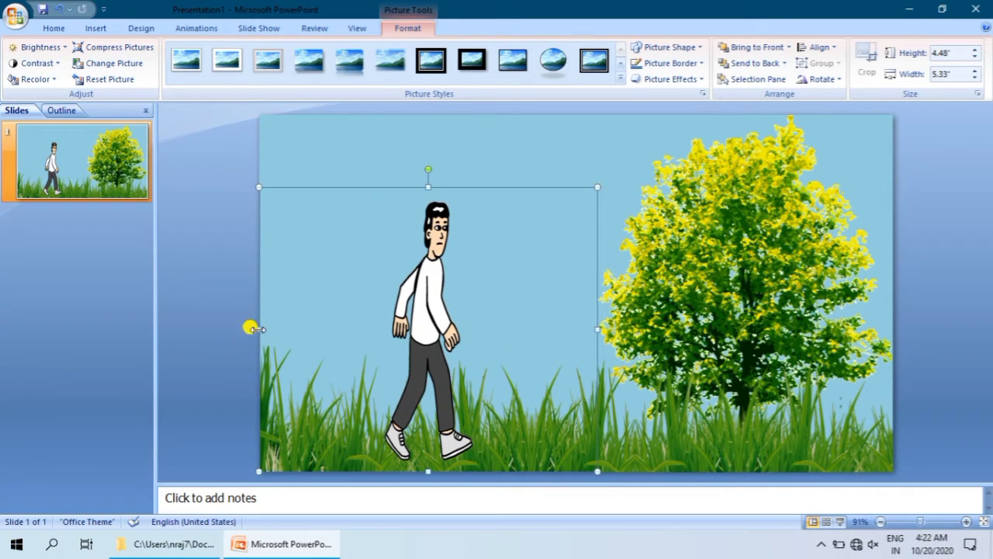
left_click_drag(260, 329, 227, 328)
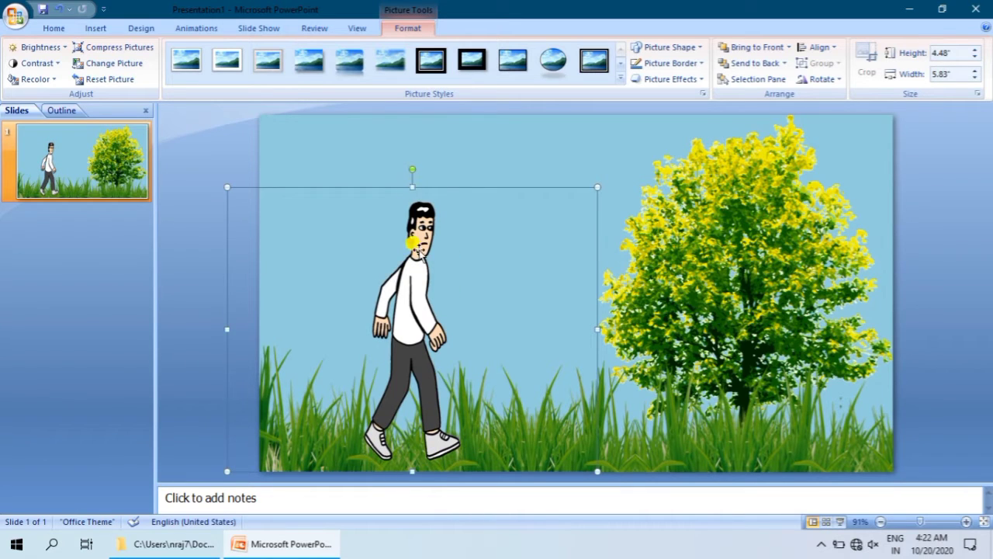
Step: Move the walking man onto the slide's left edge and send the picture backward behind the grass
left_click_drag(419, 318, 259, 312)
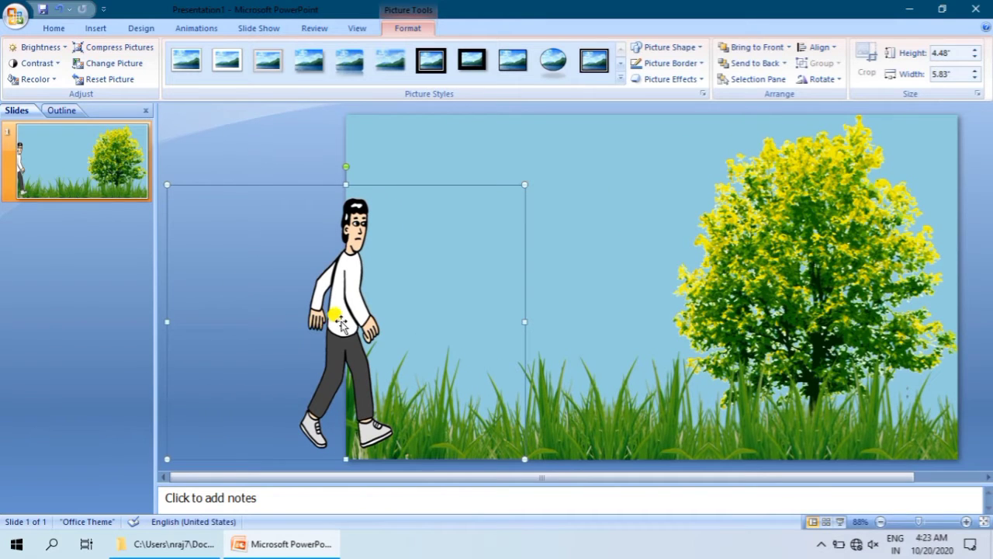
left_click(785, 63)
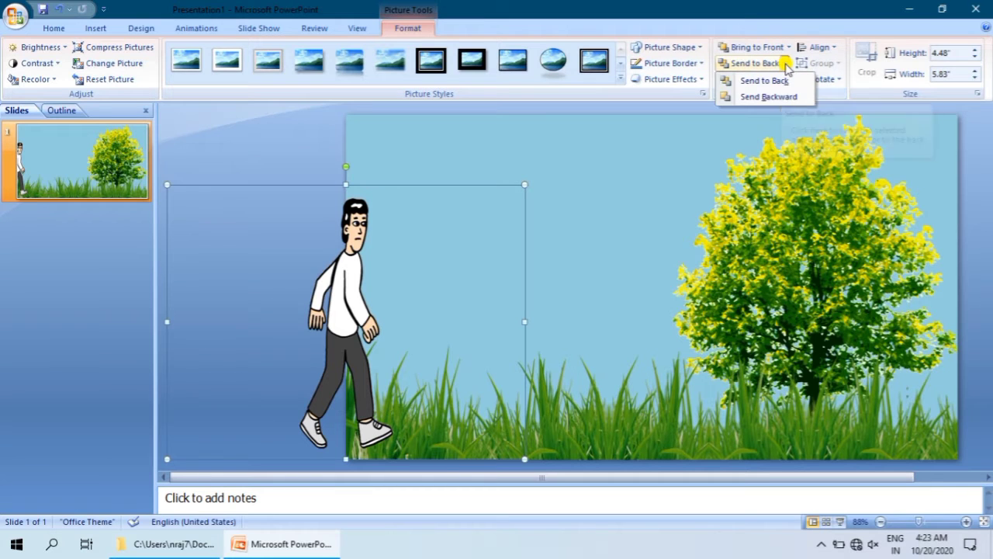
left_click(779, 97)
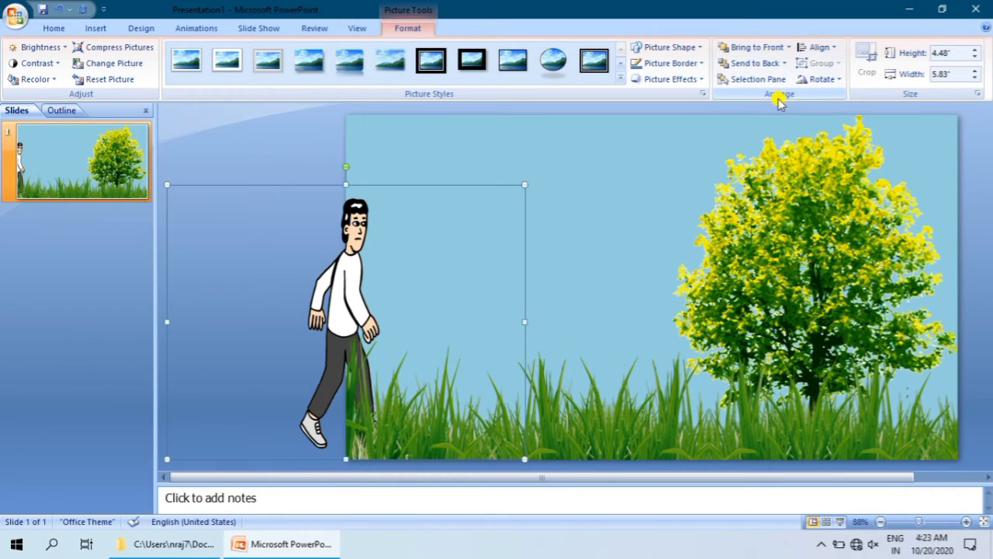
Step: Try the walking man at several spots across the slide, then place him just outside the slide's left edge
left_click_drag(370, 312, 702, 313)
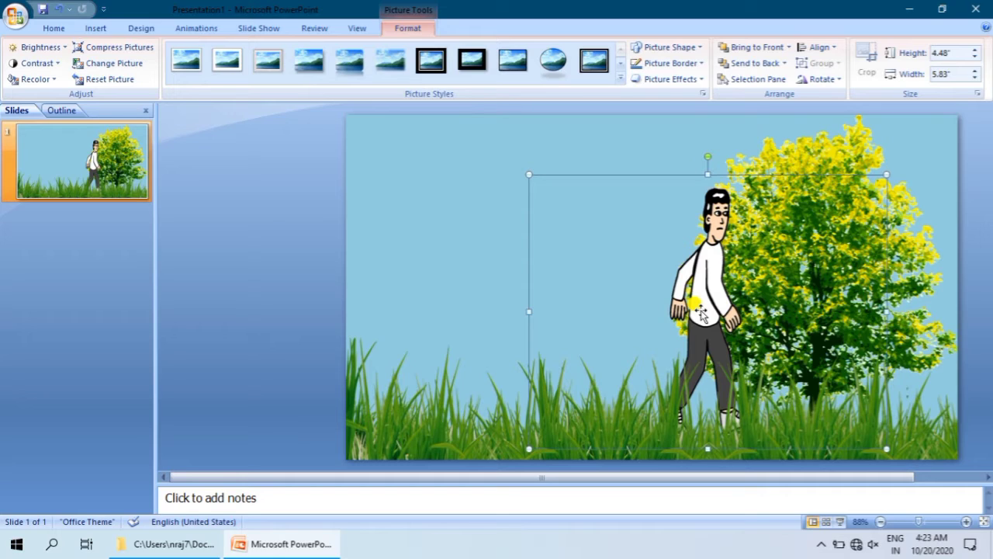
left_click_drag(701, 311, 803, 304)
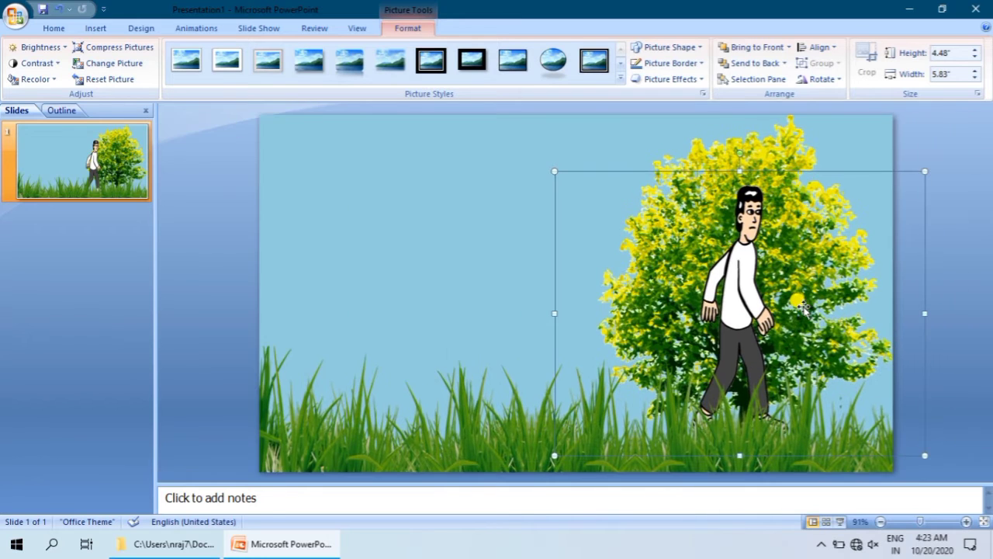
left_click_drag(736, 307, 241, 316)
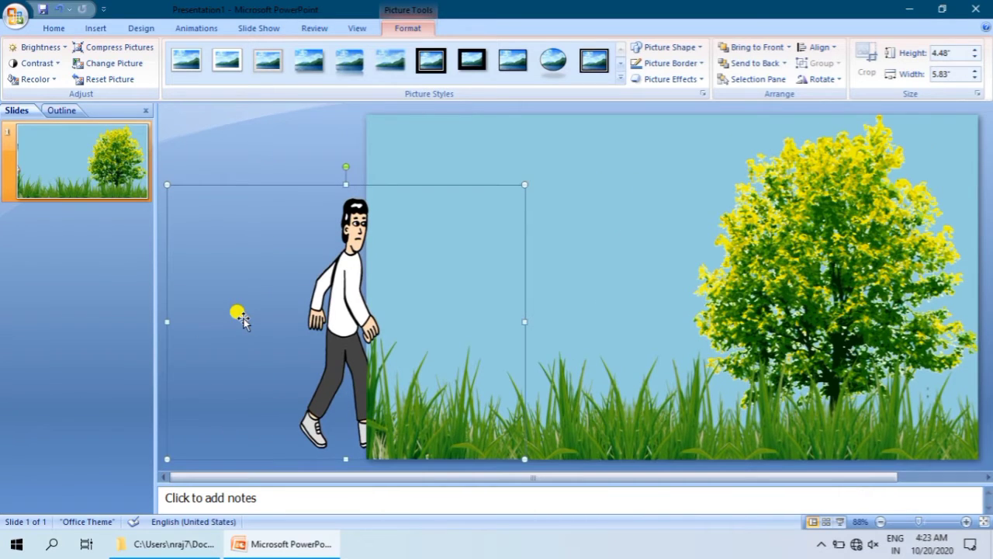
left_click_drag(350, 326, 328, 332)
left_click(411, 144)
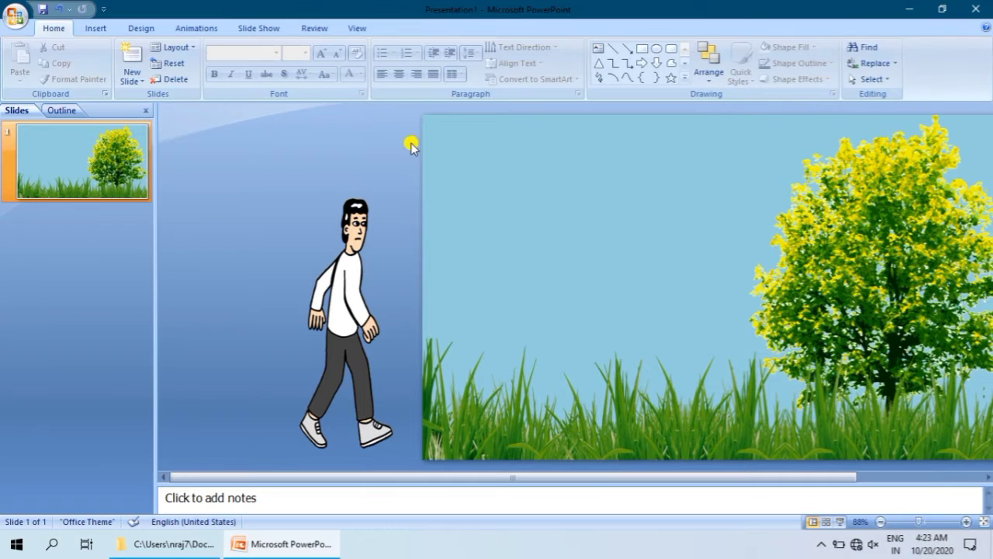
Step: Add a custom animation with the Right motion path to the walking man picture
left_click(332, 321)
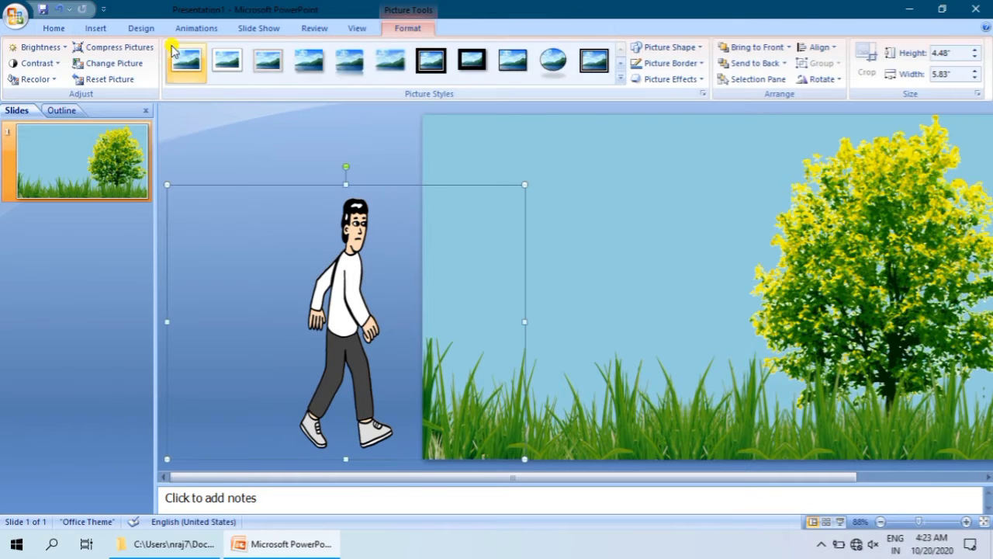
left_click(145, 29)
left_click(200, 28)
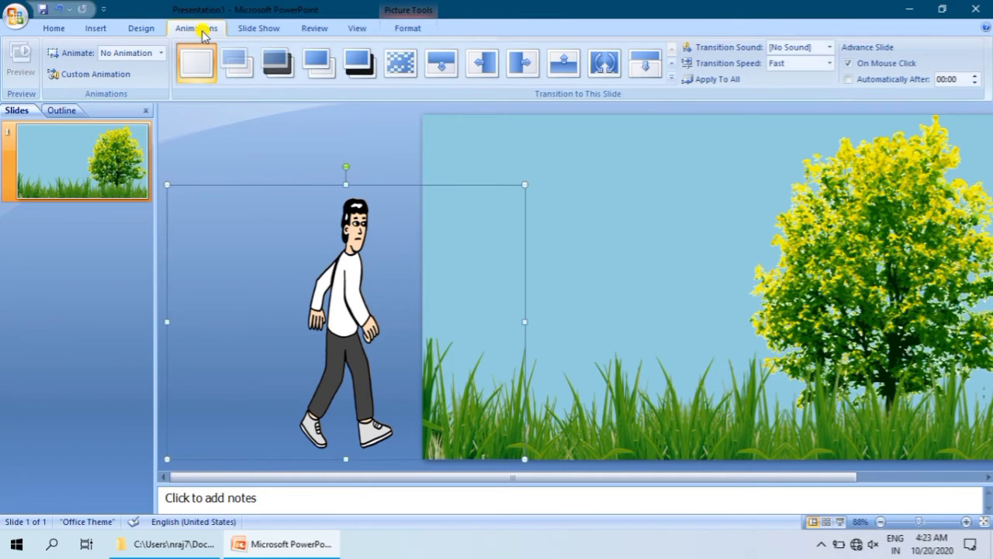
left_click(161, 53)
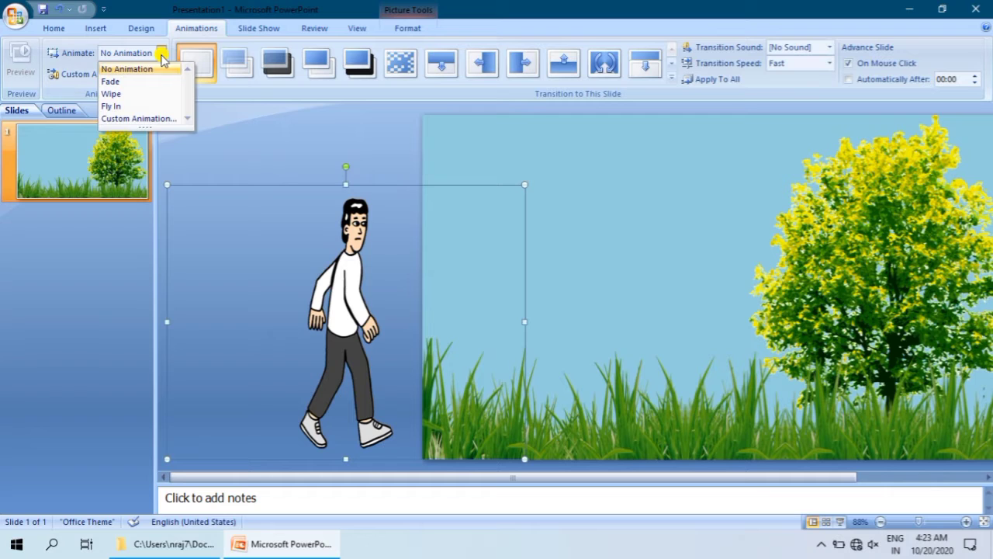
left_click(140, 120)
left_click(959, 135)
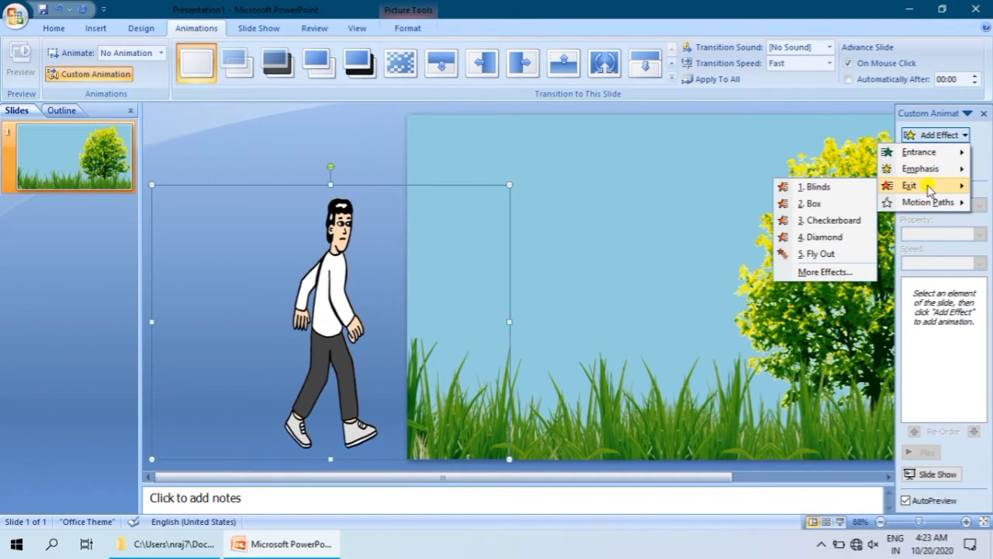
mouse_move(921, 208)
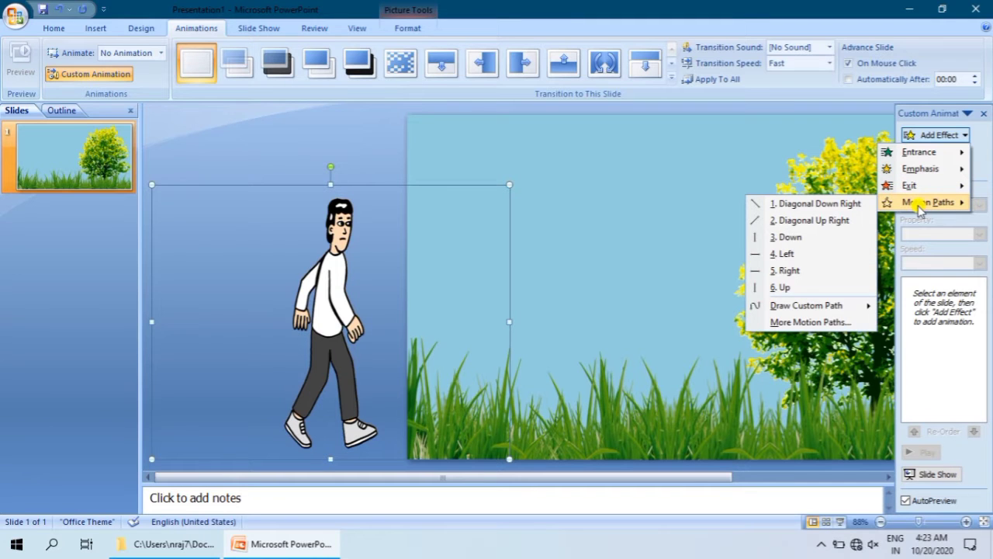
left_click(807, 270)
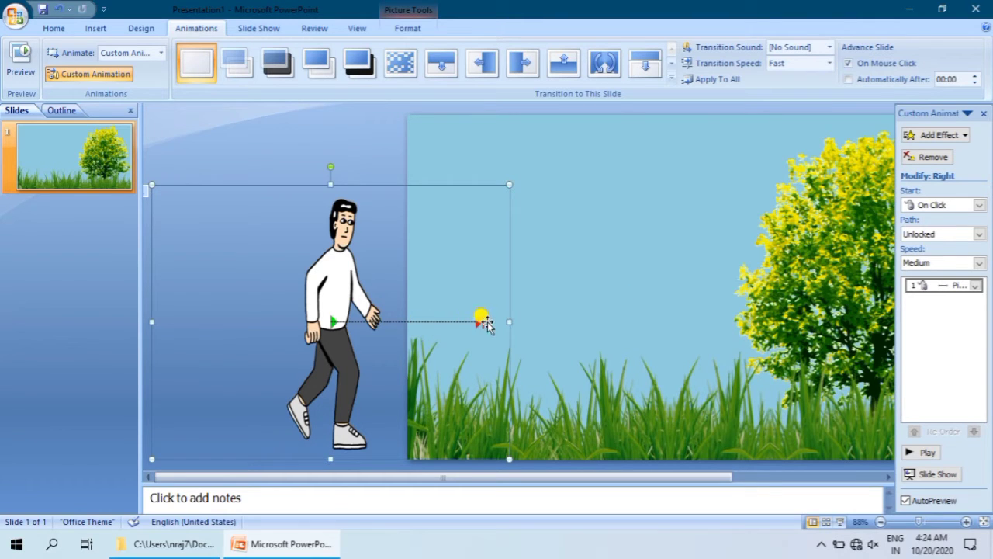
left_click(377, 160)
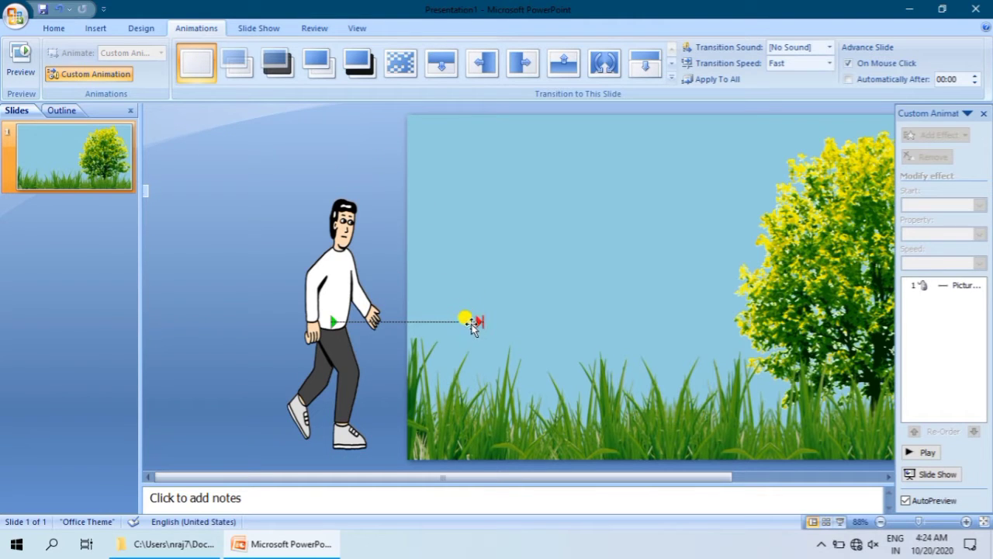
Step: Stretch the motion path so it runs from the walking man to beyond the slide's right edge, and preview the animation
left_click_drag(483, 322, 735, 320)
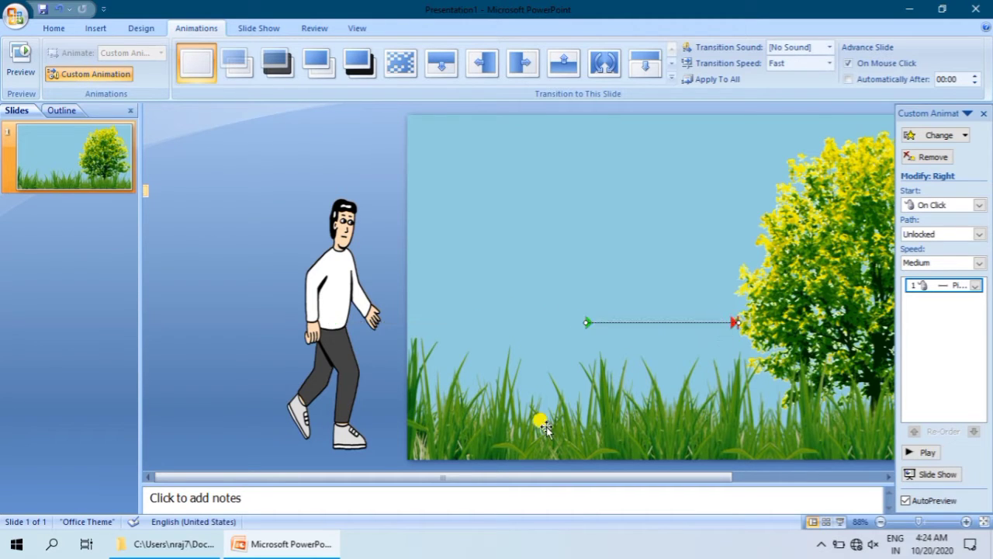
left_click_drag(465, 475, 636, 475)
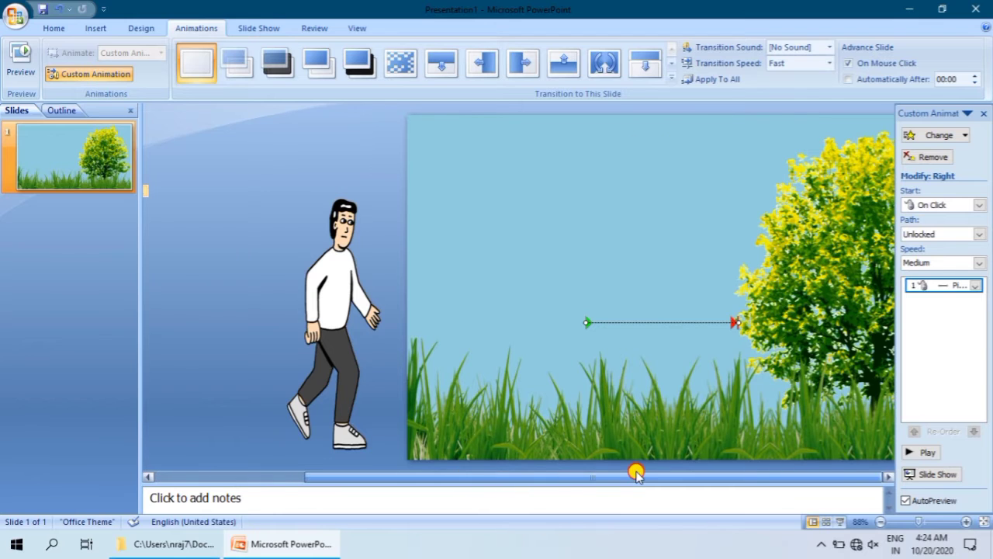
left_click_drag(526, 326, 862, 315)
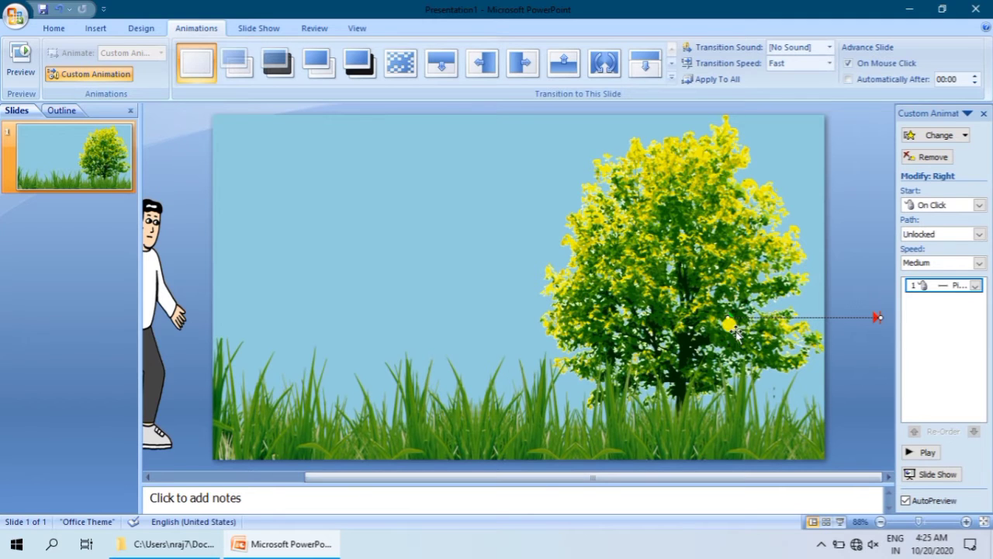
left_click_drag(733, 316, 795, 317)
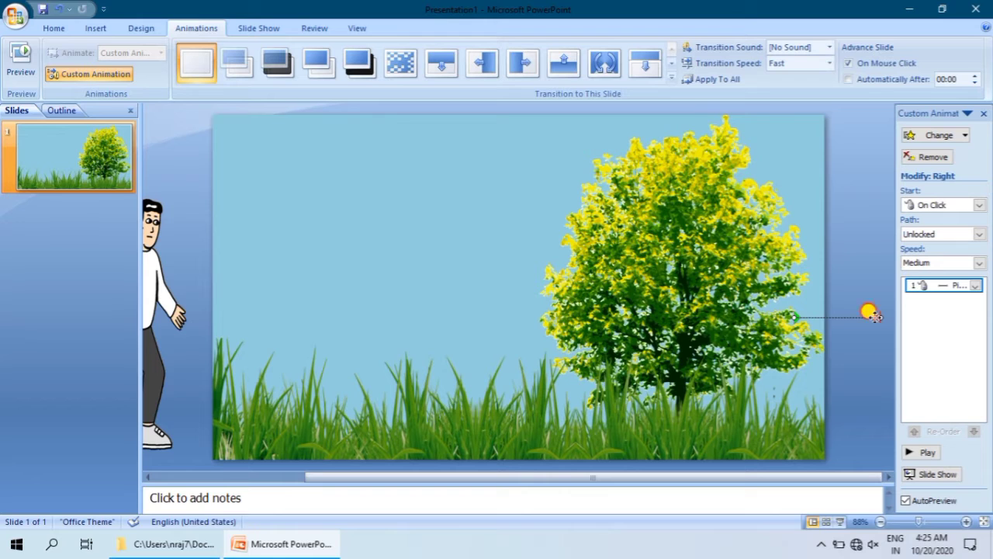
left_click_drag(873, 315, 146, 318)
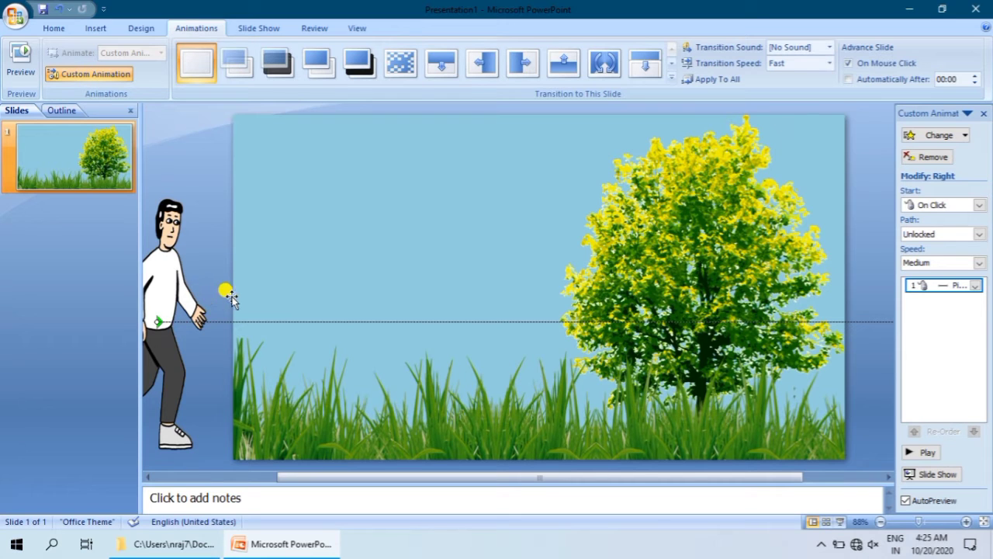
left_click(922, 452)
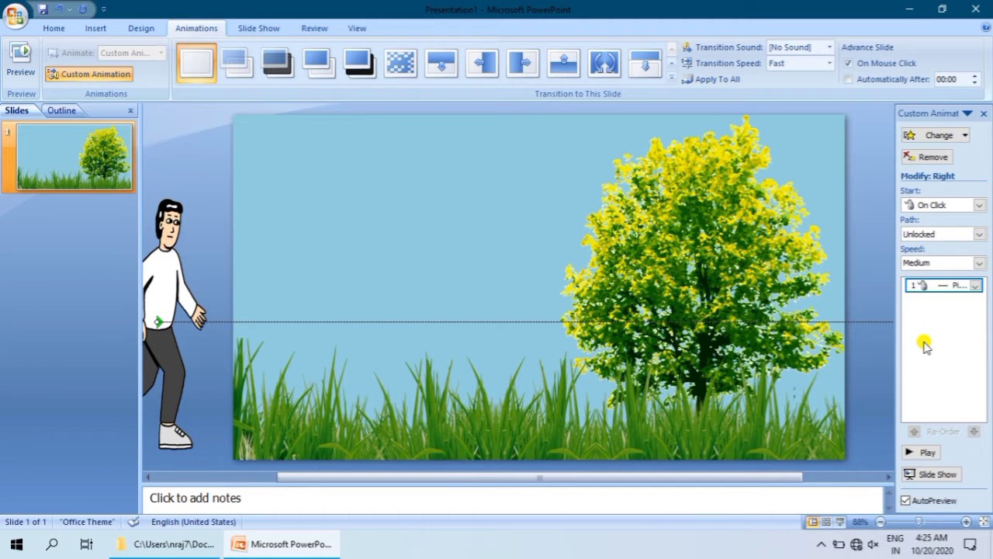
Step: Set the walking man's Right motion path timing to 5 seconds (Very Slow), repeating Until End of Slide
left_click(976, 286)
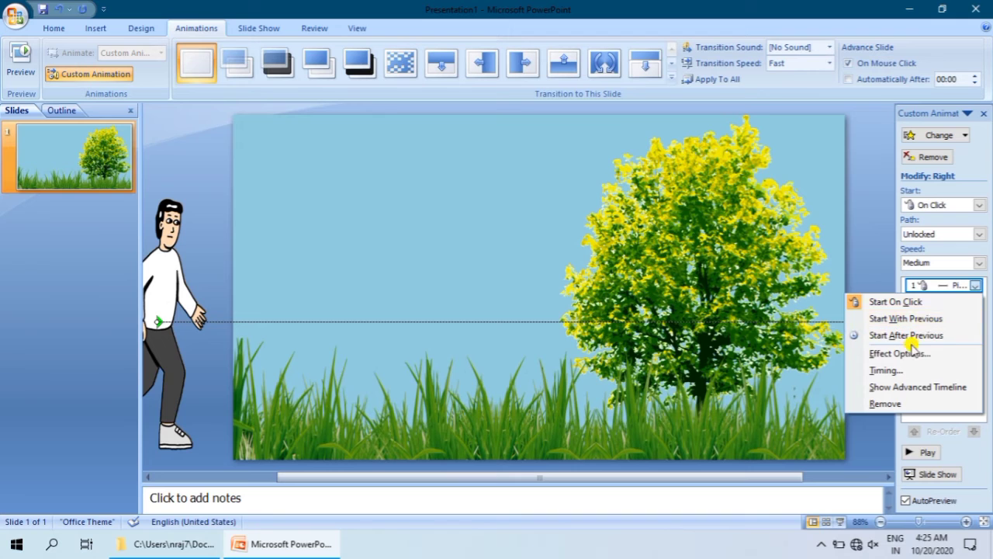
left_click(892, 370)
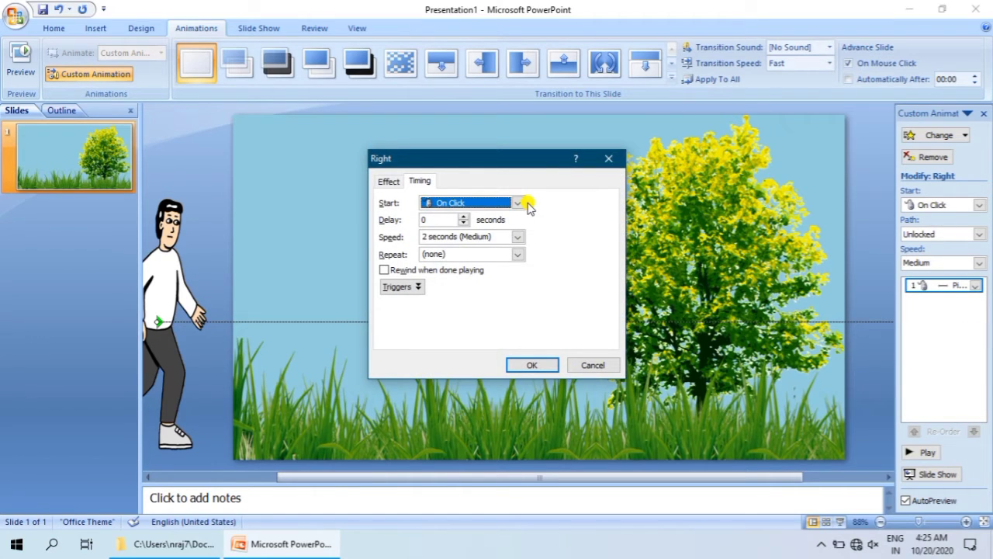
left_click(457, 236)
left_click(518, 237)
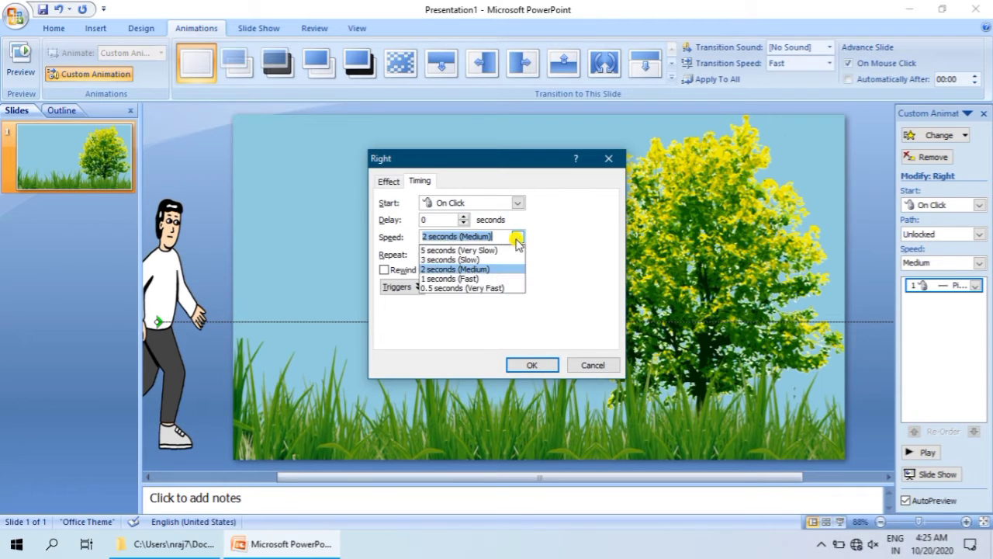
left_click(487, 250)
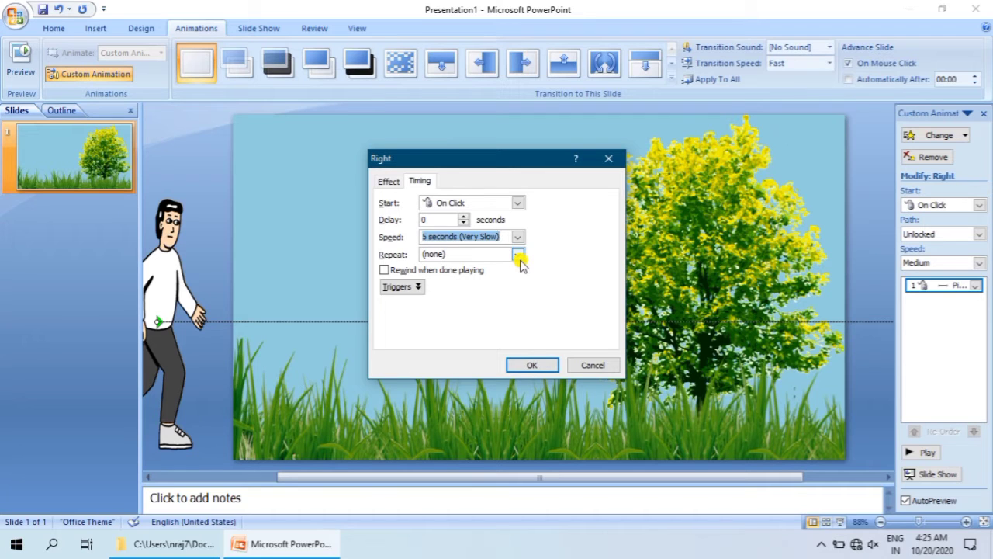
left_click(518, 255)
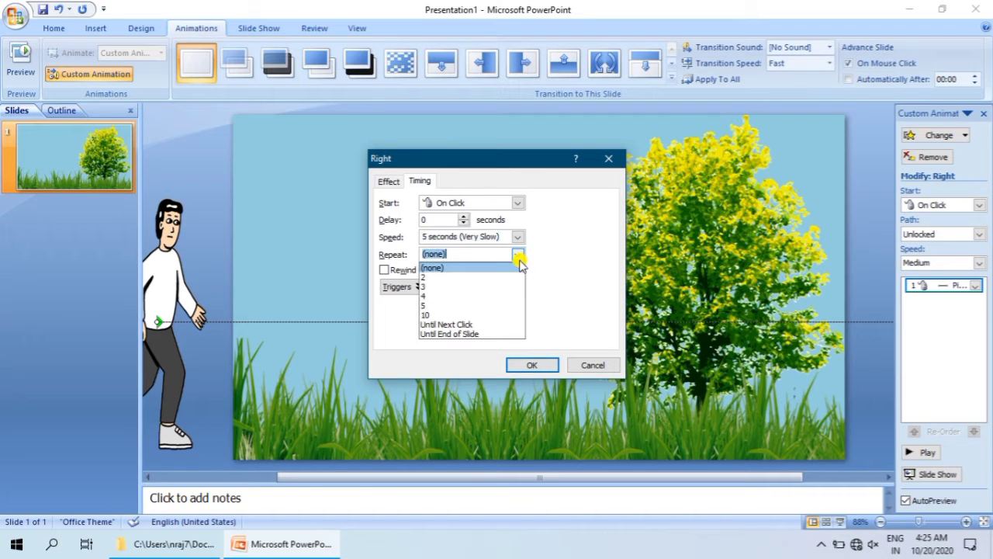
left_click(464, 334)
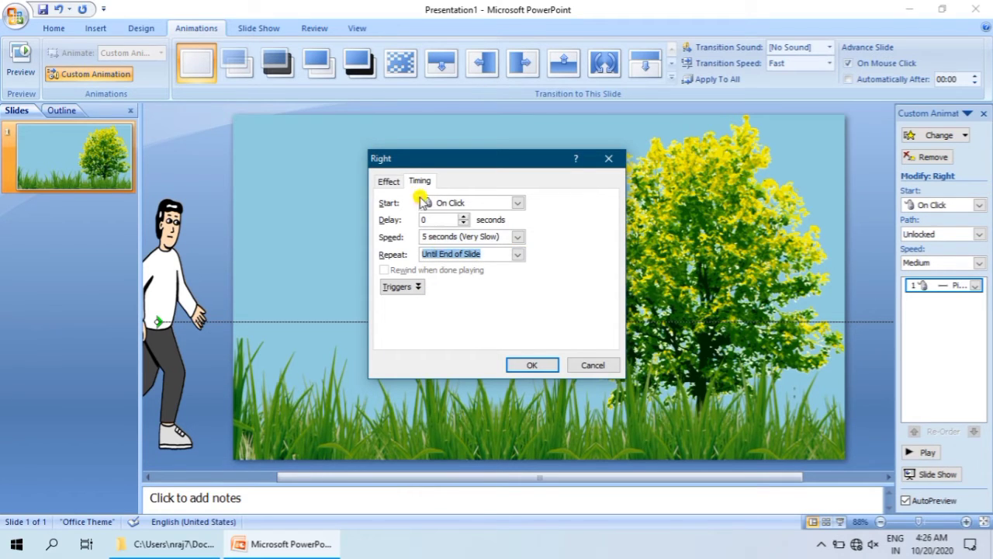
Step: Set the motion path to Locked, turn off Smooth start and Smooth end, and apply the effect options
left_click(397, 183)
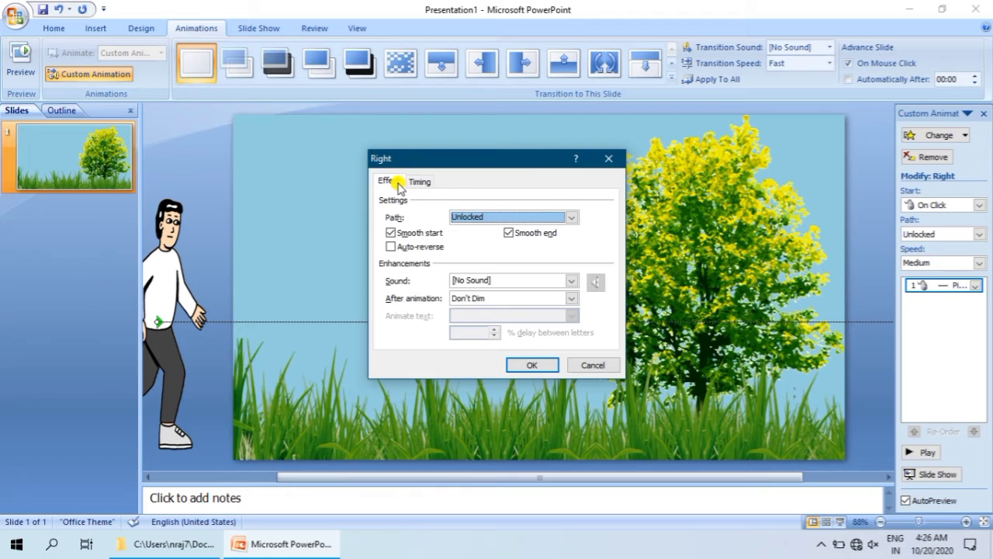
left_click(478, 217)
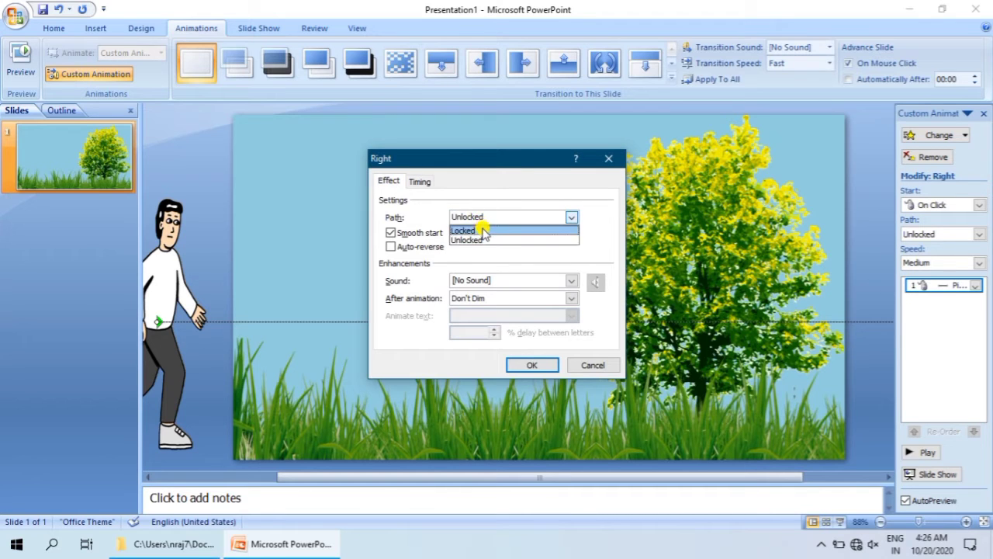
left_click(482, 230)
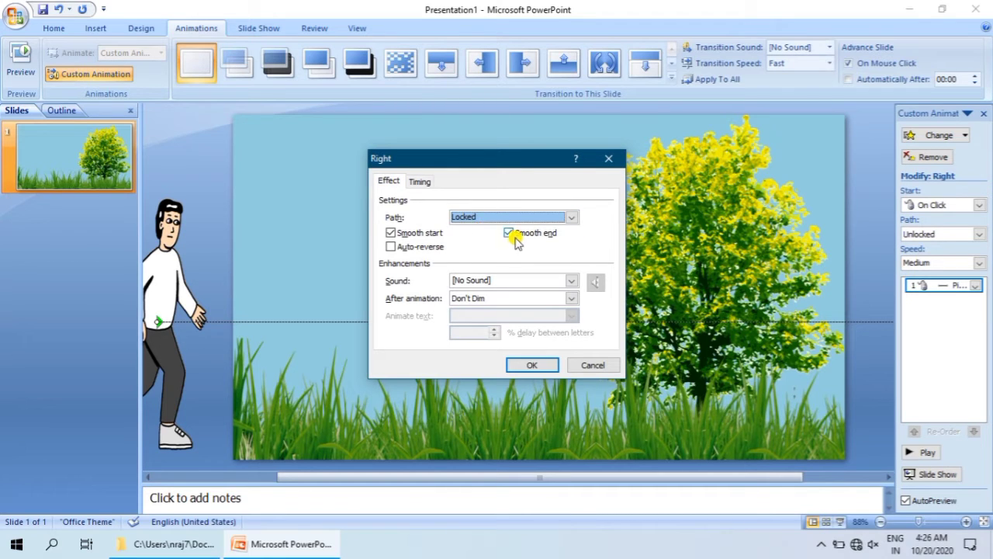
left_click(514, 232)
left_click(409, 232)
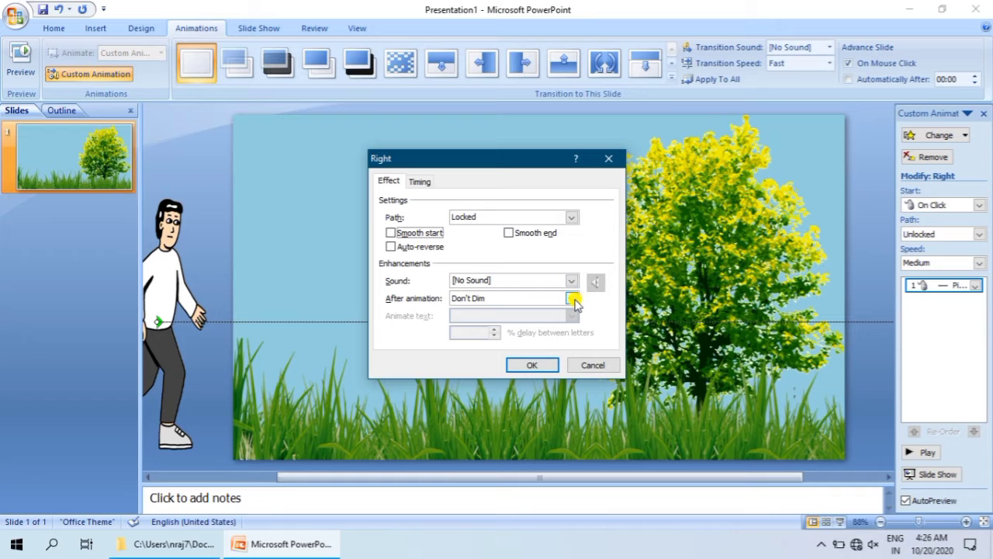
left_click(529, 364)
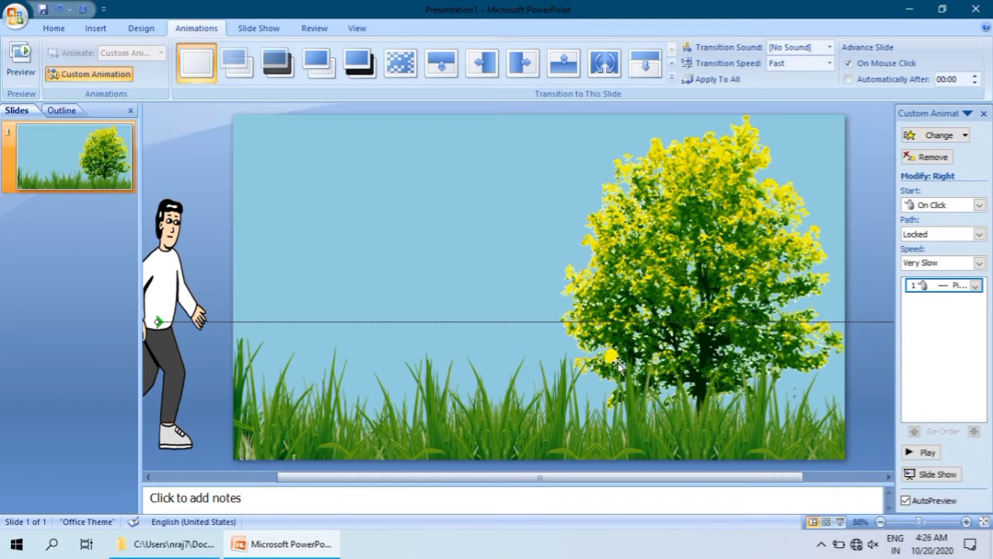
Step: Close the custom animation settings, play the slide show to watch the walking man cross the scene, and exit it
left_click(983, 113)
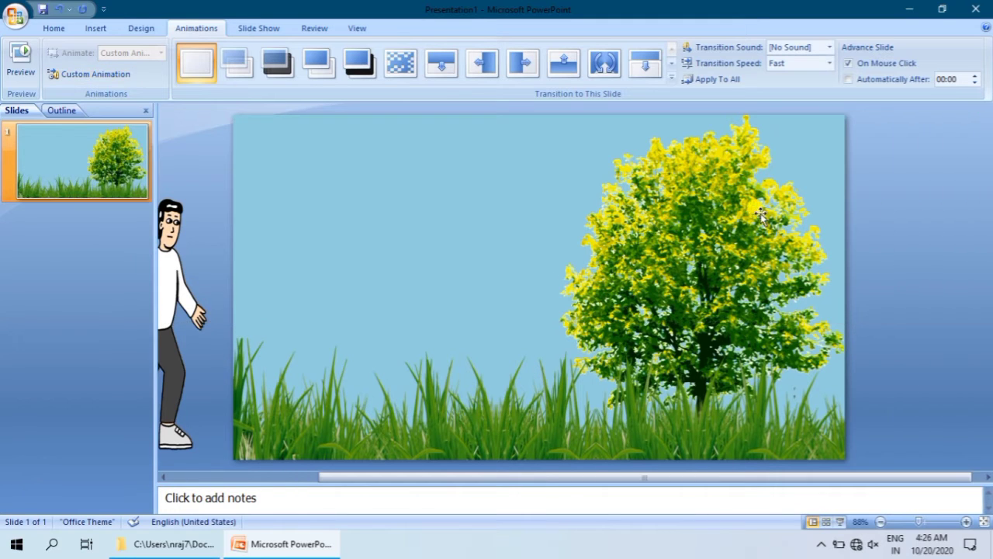
left_click_drag(413, 479, 281, 479)
left_click_drag(509, 481, 639, 495)
left_click(170, 363)
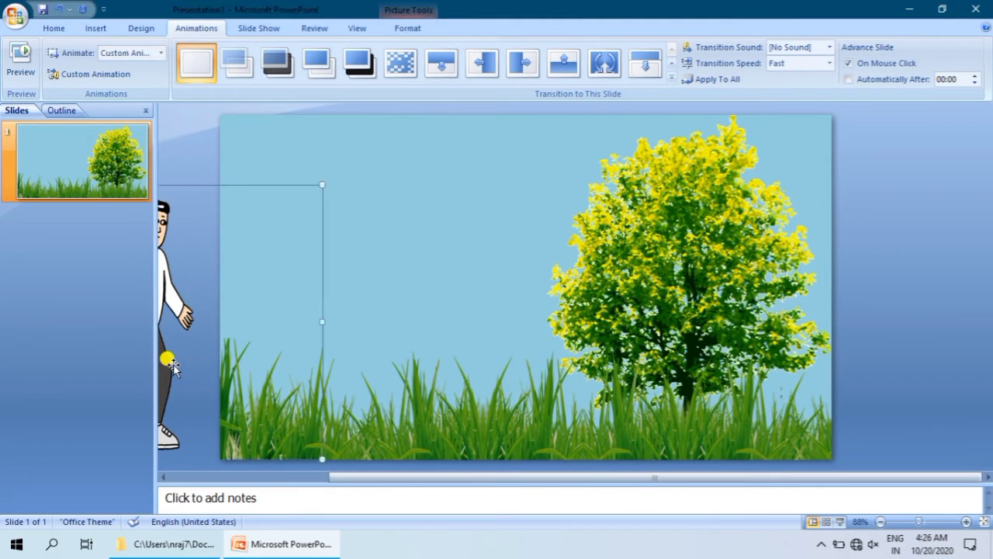
left_click(193, 150)
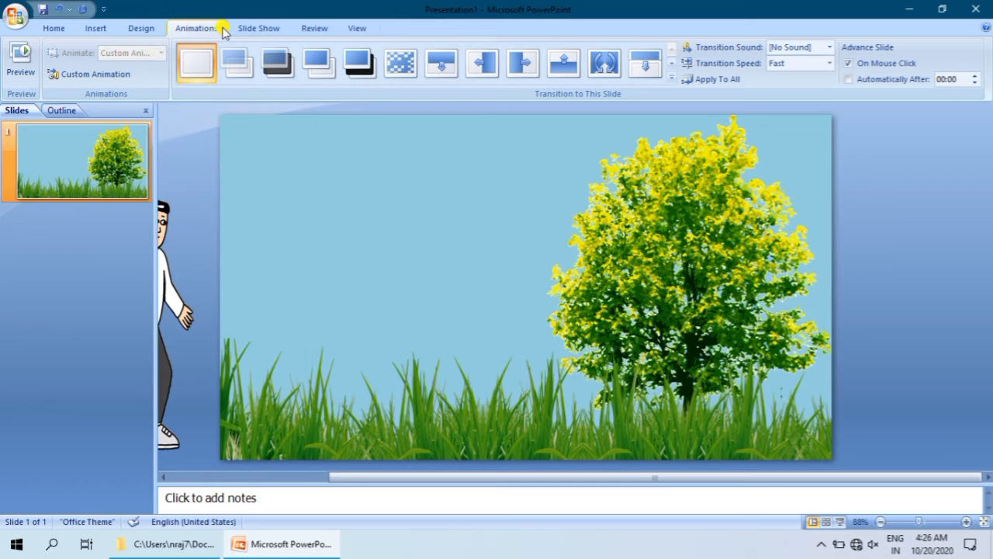
key("F5")
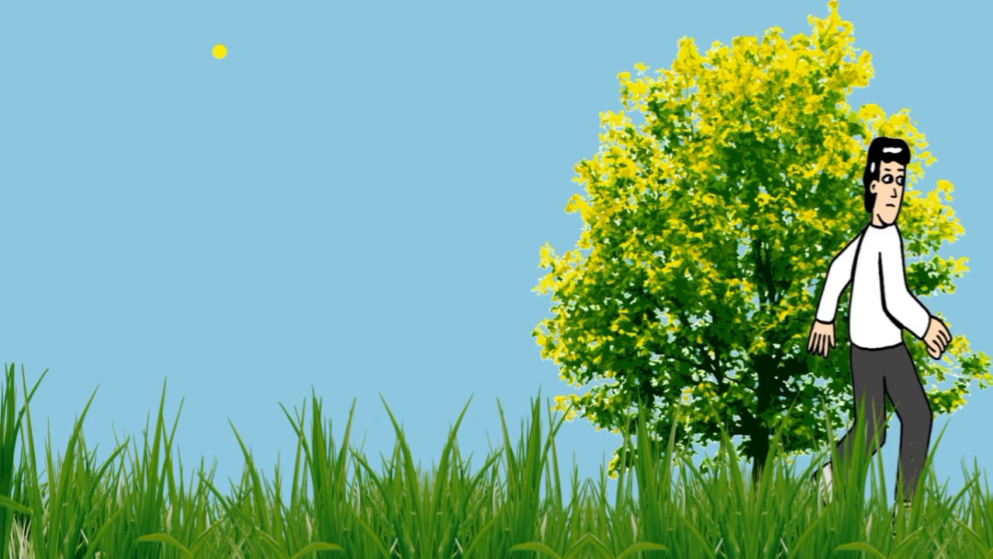
key("Escape")
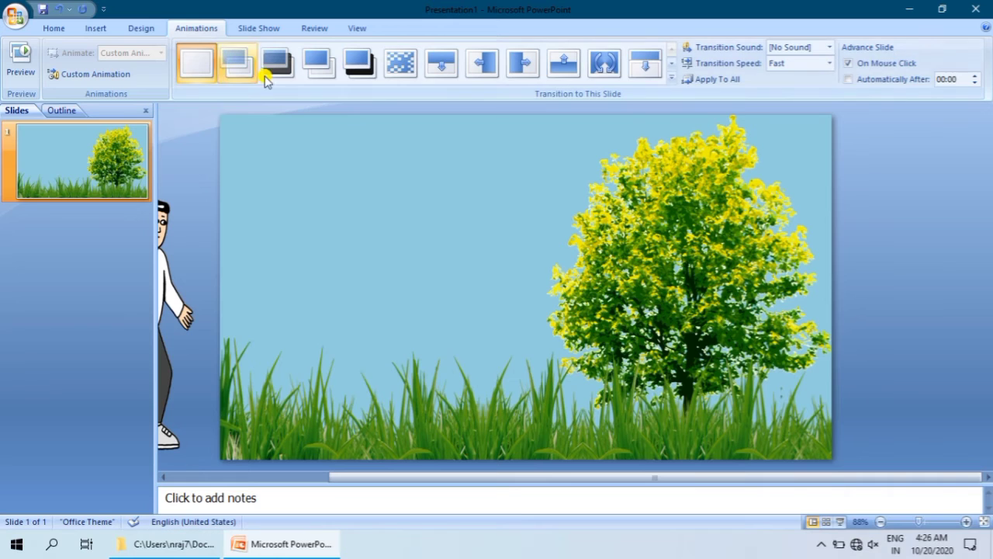
left_click_drag(490, 475, 490, 475)
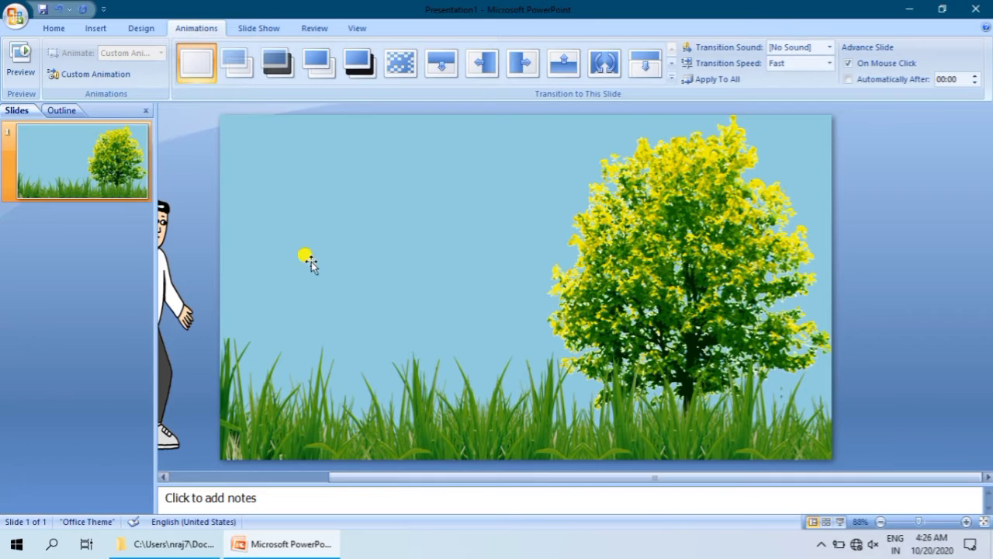
Step: Insert the flying-bird GIF (af641fc38c0726bd-flying-bird-gif-transparent-gm6-info.gif) from New folder onto the slide
left_click(87, 28)
left_click(57, 59)
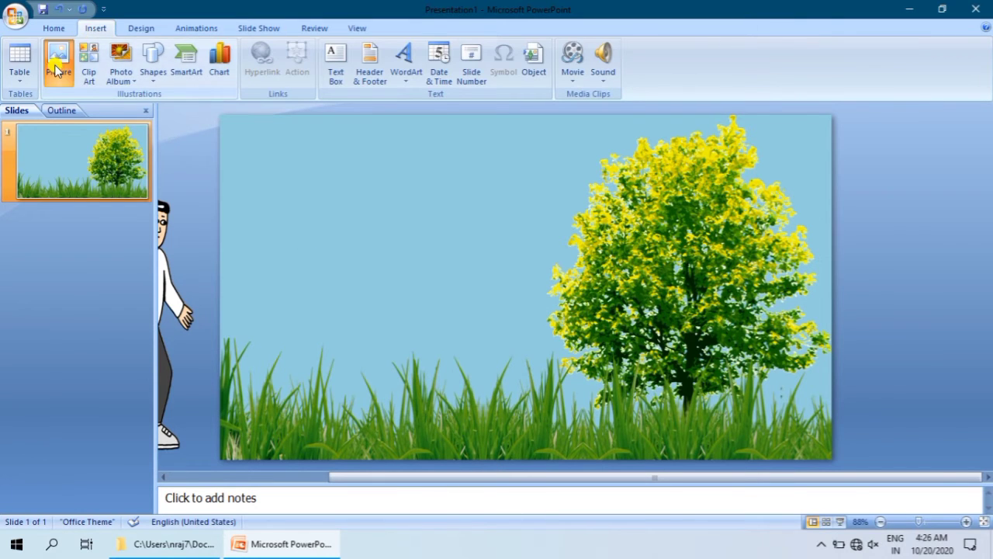
left_click(259, 143)
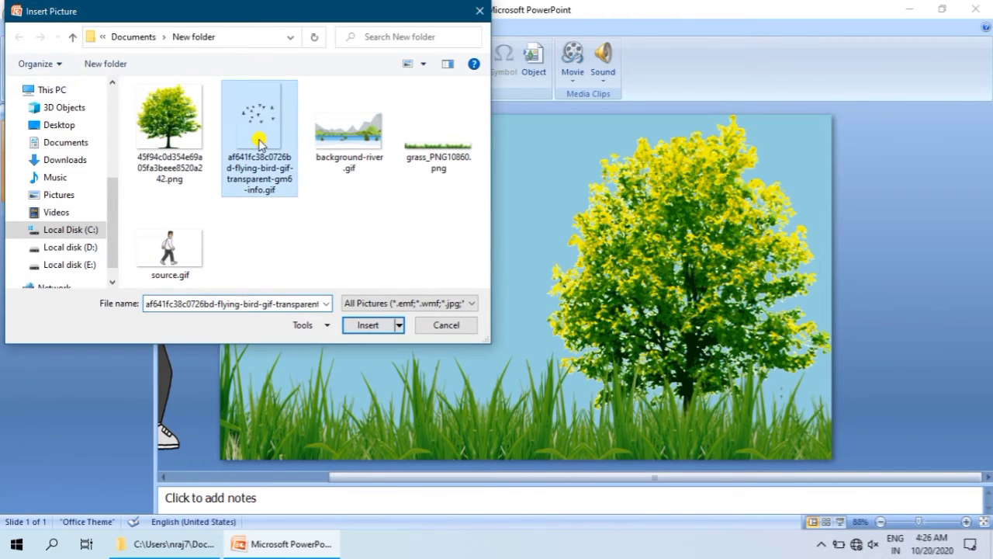
left_click(358, 325)
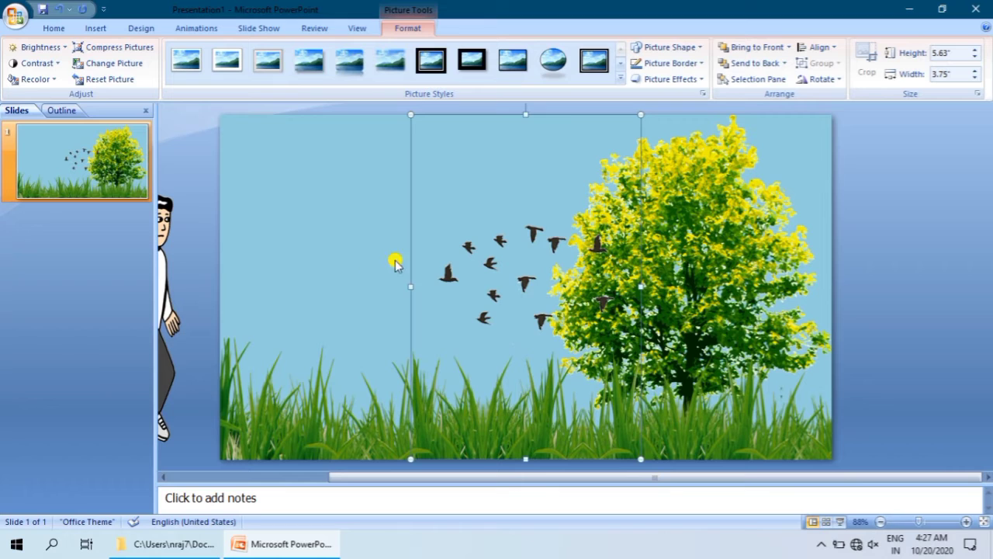
Step: Move the flying birds picture over the tree and send it to the back so it sits behind the tree
left_click(784, 65)
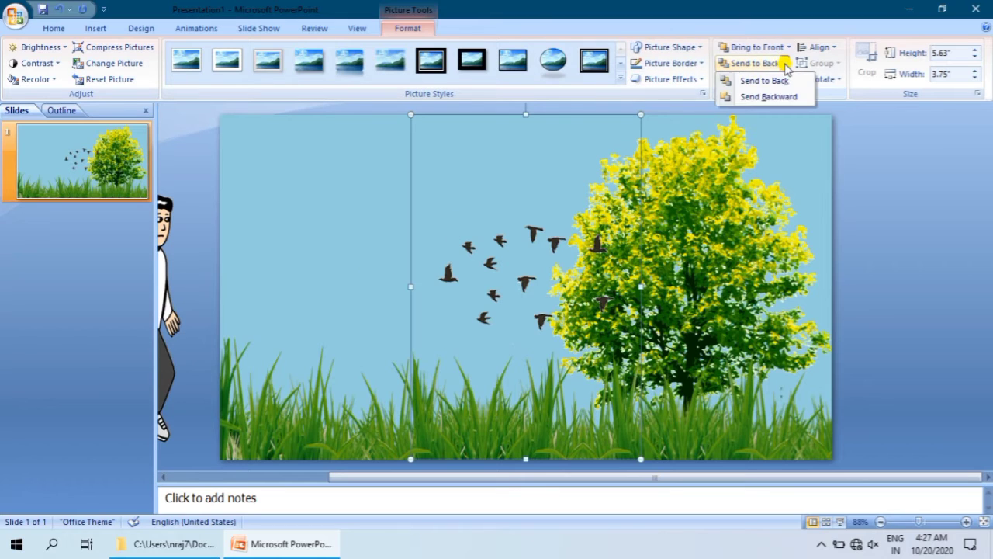
left_click(783, 95)
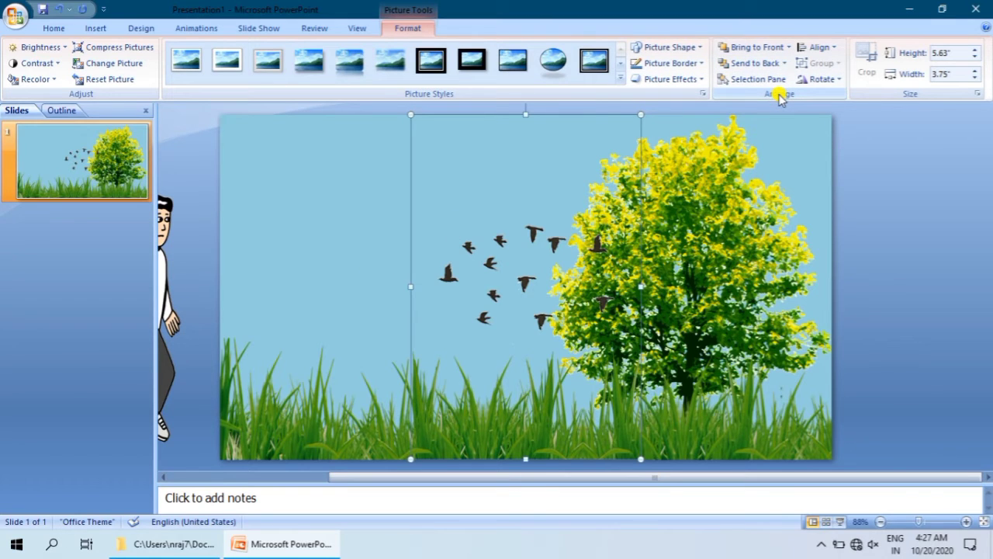
left_click_drag(542, 266, 650, 264)
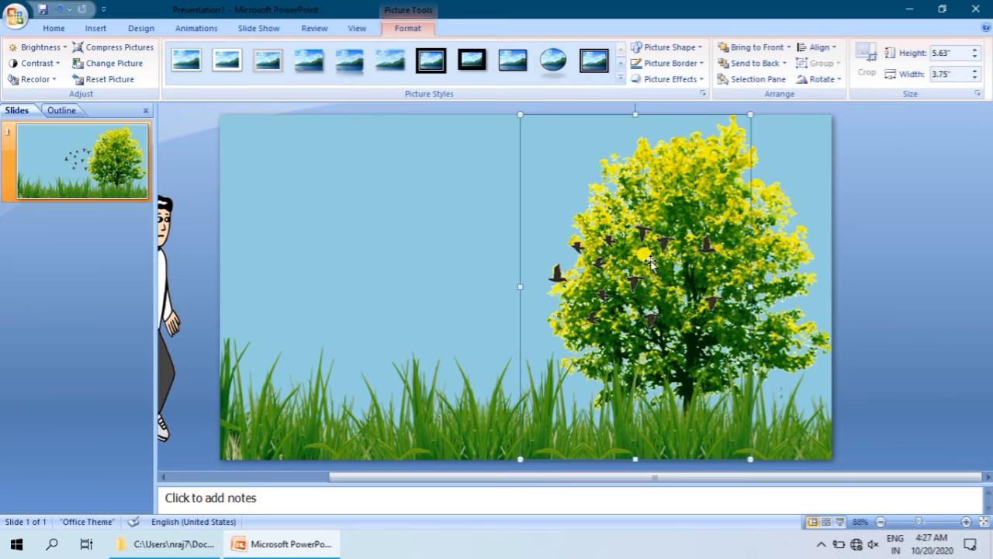
left_click(773, 67)
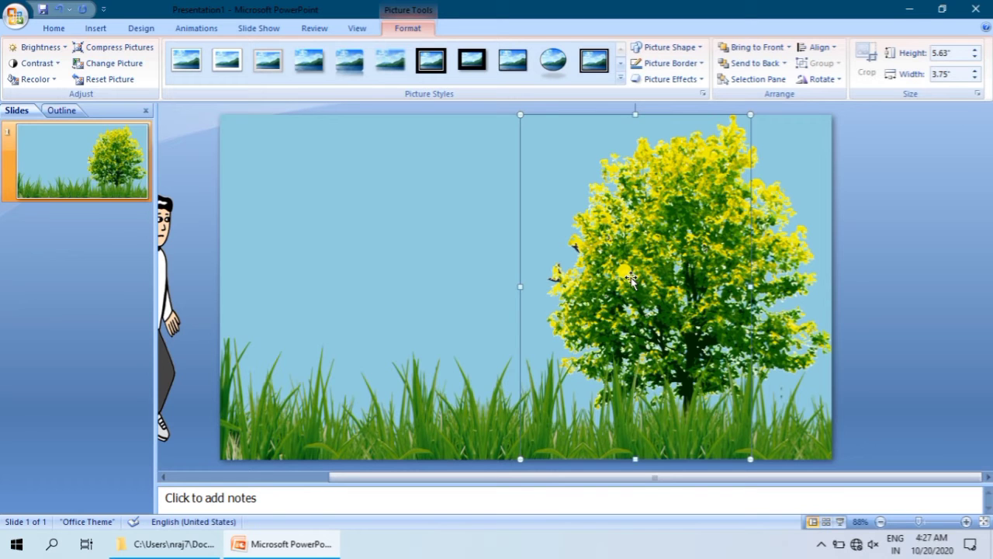
Step: Try to select and reposition the flying birds picture behind the tree
mouse_move(630, 276)
left_mouse_down()
mouse_move(802, 268)
mouse_move(633, 260)
left_mouse_up()
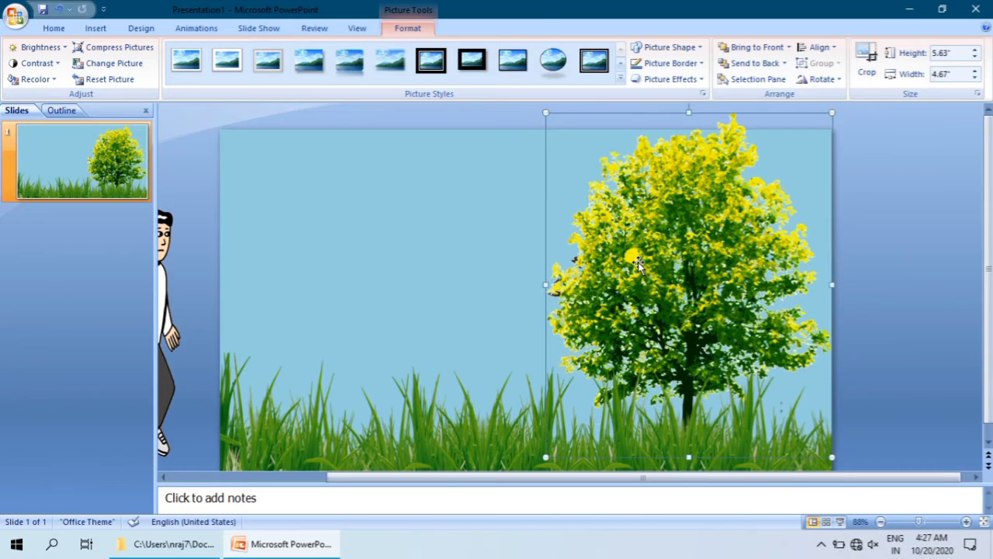
left_click(515, 250)
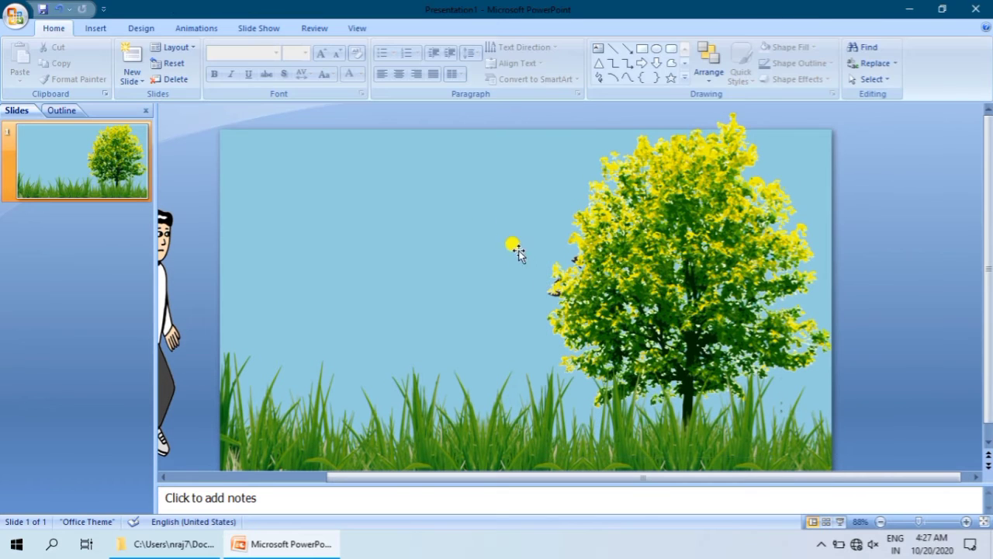
left_click(553, 291)
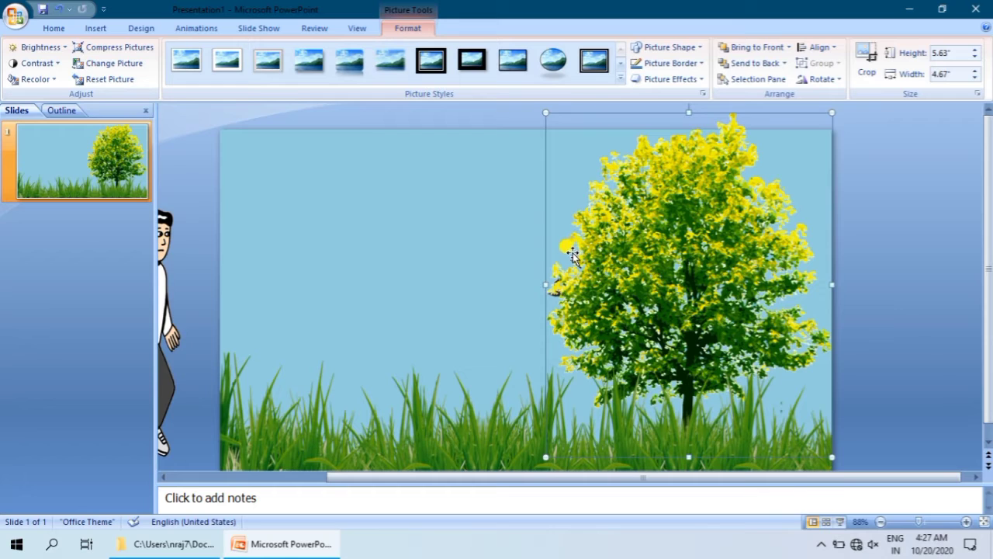
left_click(519, 249)
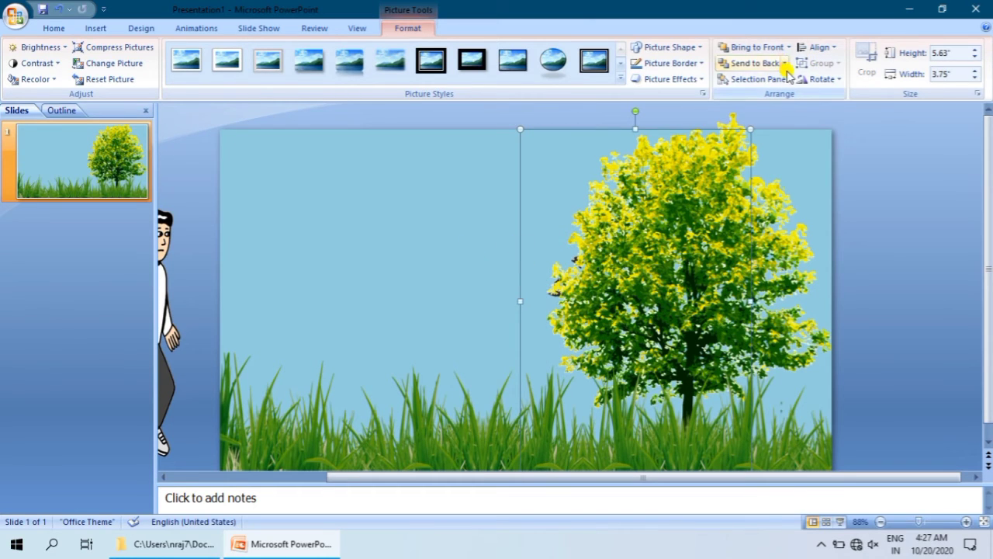
mouse_move(640, 246)
left_mouse_down()
mouse_move(798, 233)
mouse_move(643, 242)
left_mouse_up()
left_click(459, 278)
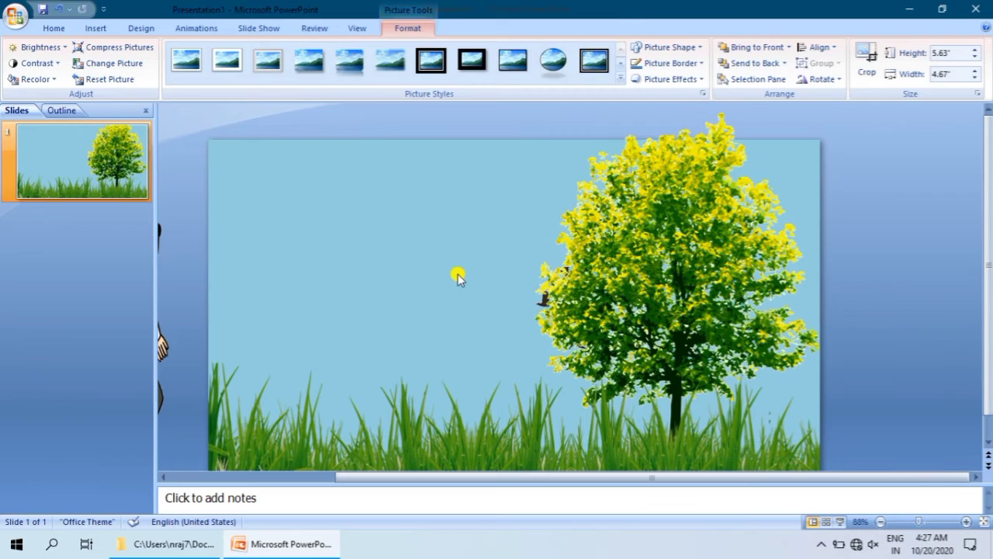
Step: Nudge the tree picture down until its frame lines up with the slide's top and bottom edges again
left_click(543, 305)
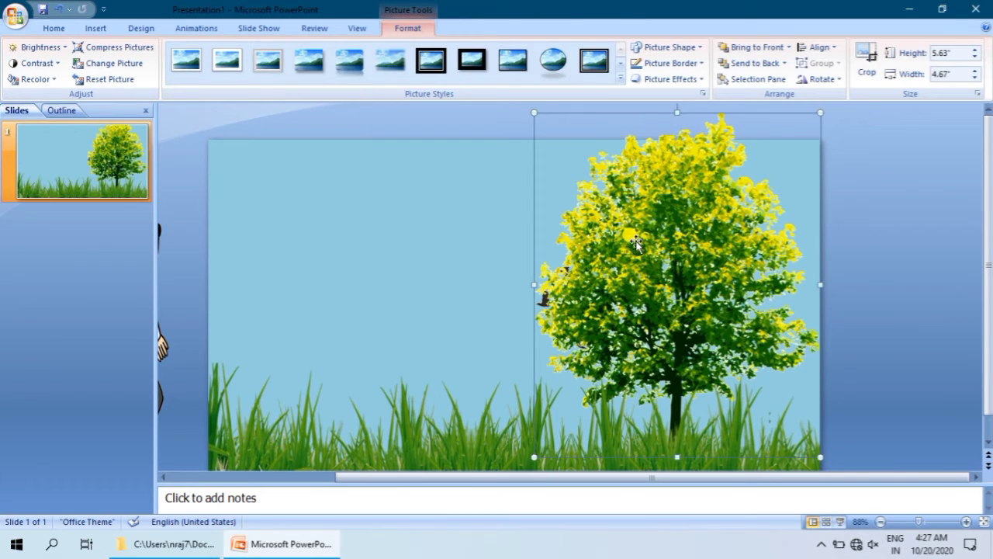
key("Up")
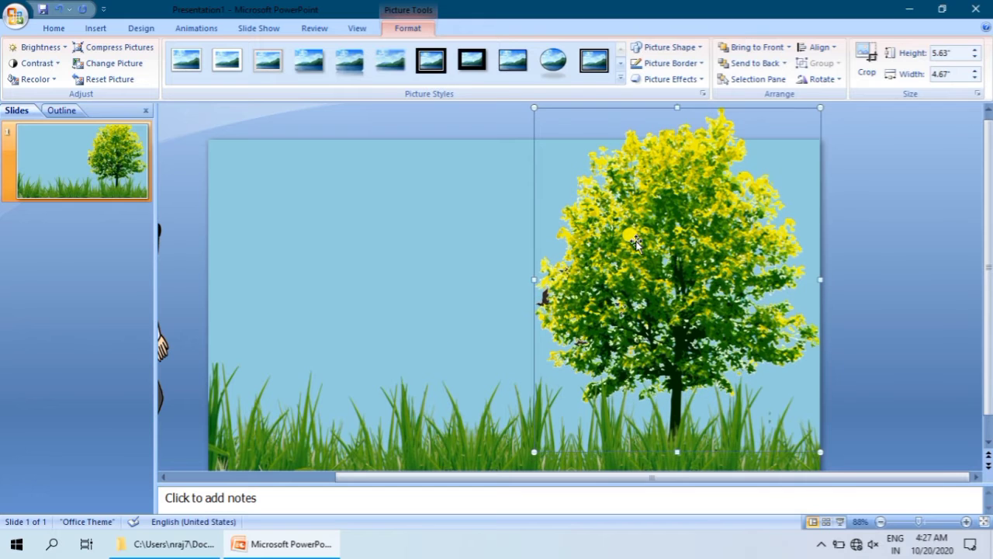
key("Down")
key("Down")
key("Down")
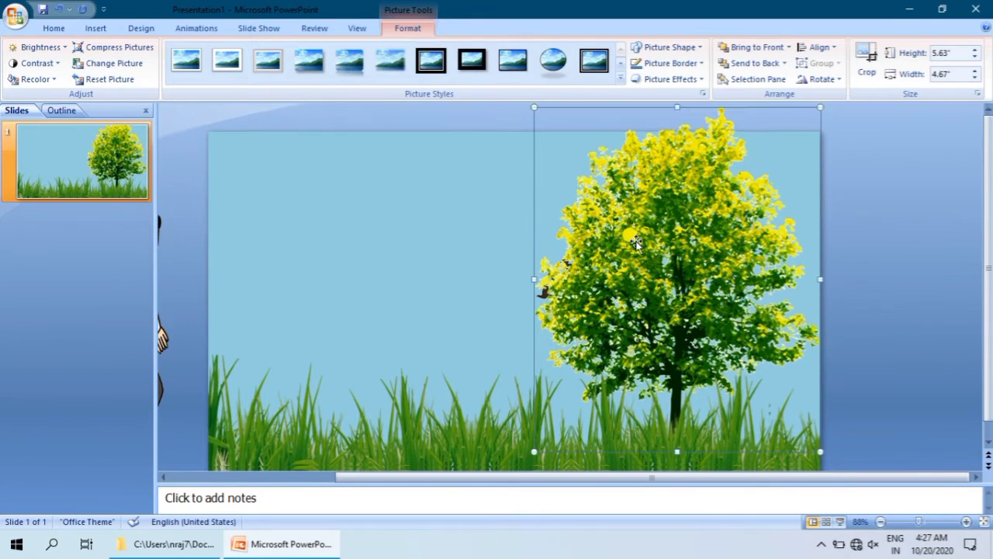
key("Down")
key("Down")
key("Down")
key("Down")
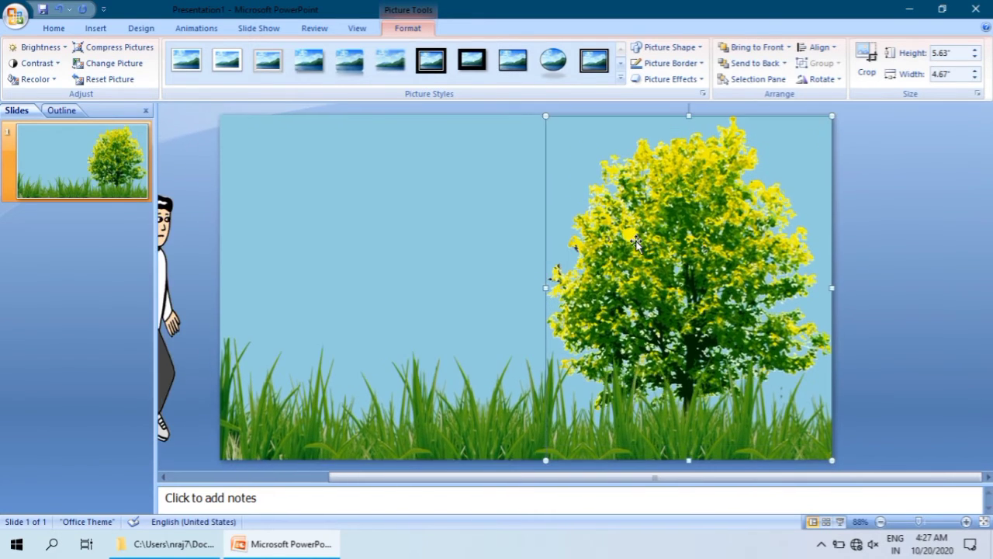
left_click(494, 226)
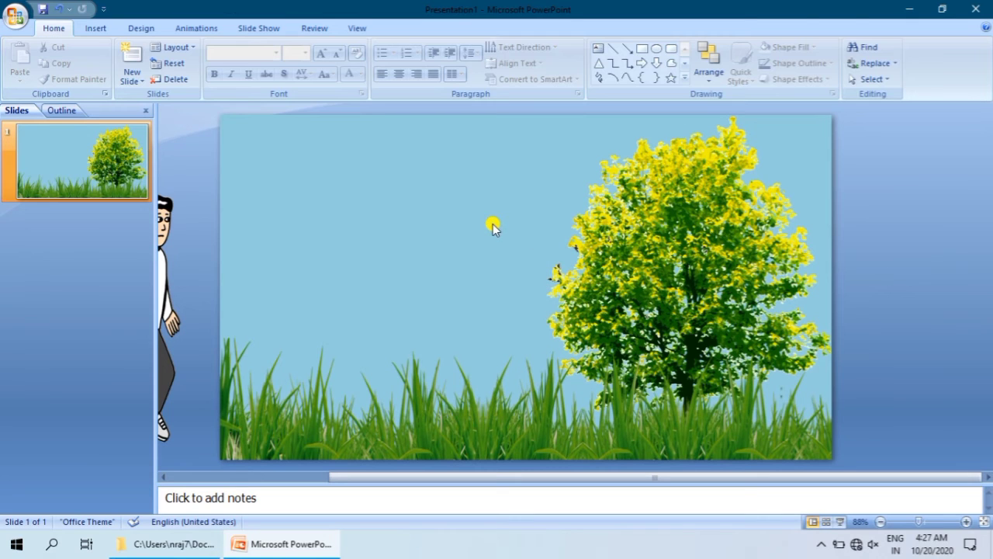
left_click(562, 266)
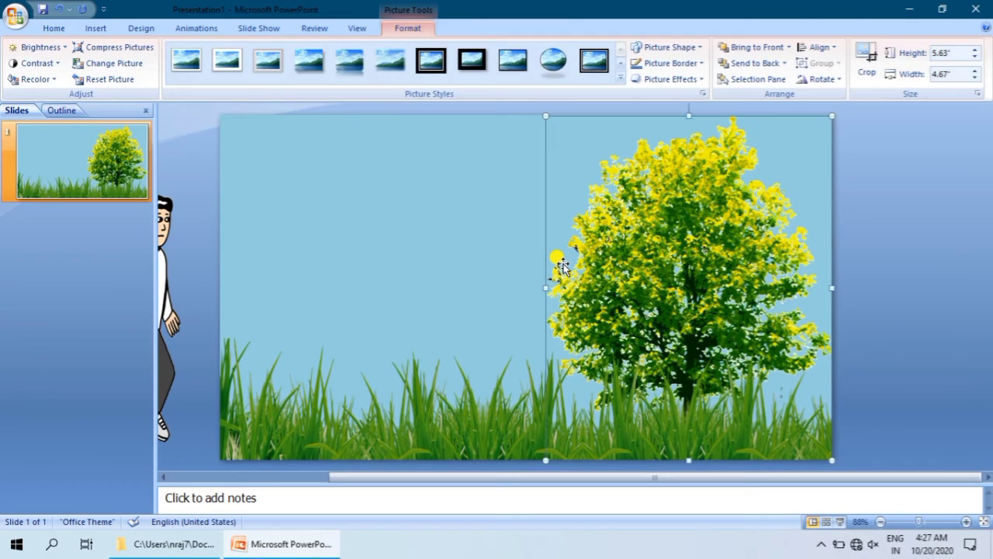
Step: Send the tree picture to the back so it sits behind the grass and the flying birds
left_click(510, 228)
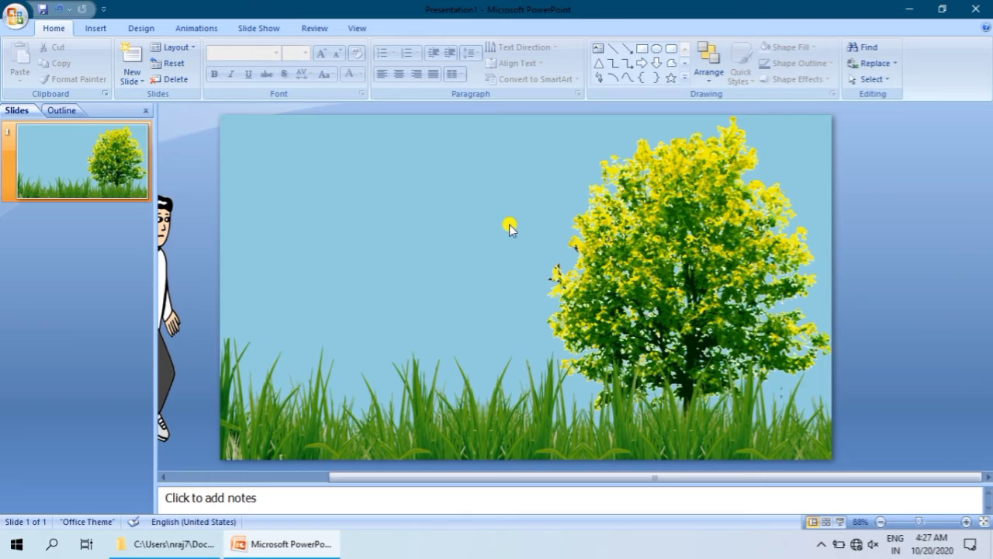
left_click(590, 262)
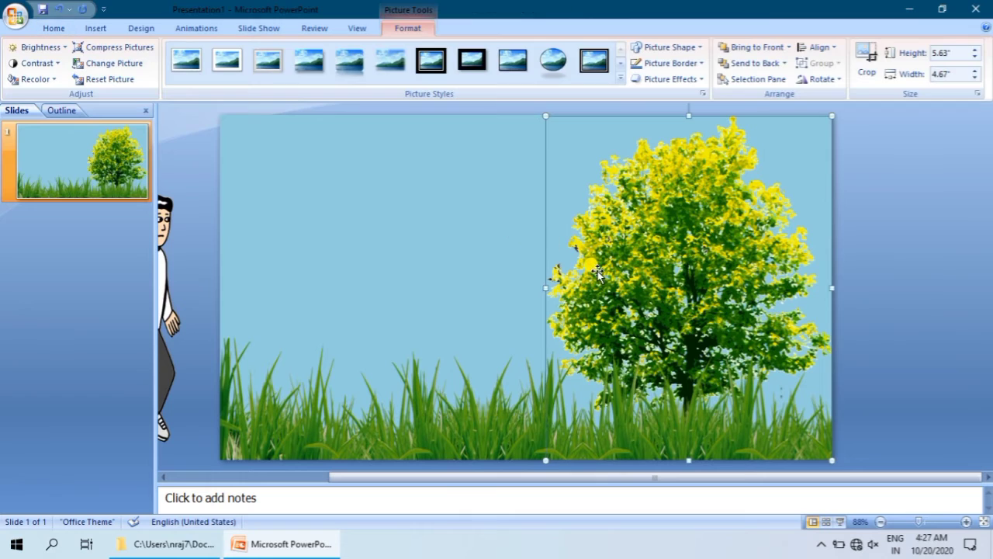
left_click(767, 48)
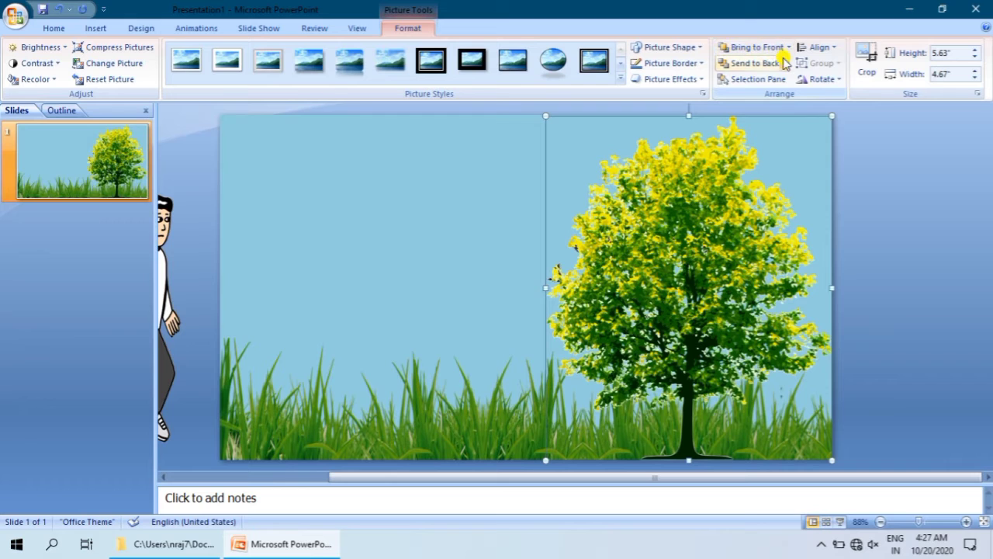
left_click(758, 65)
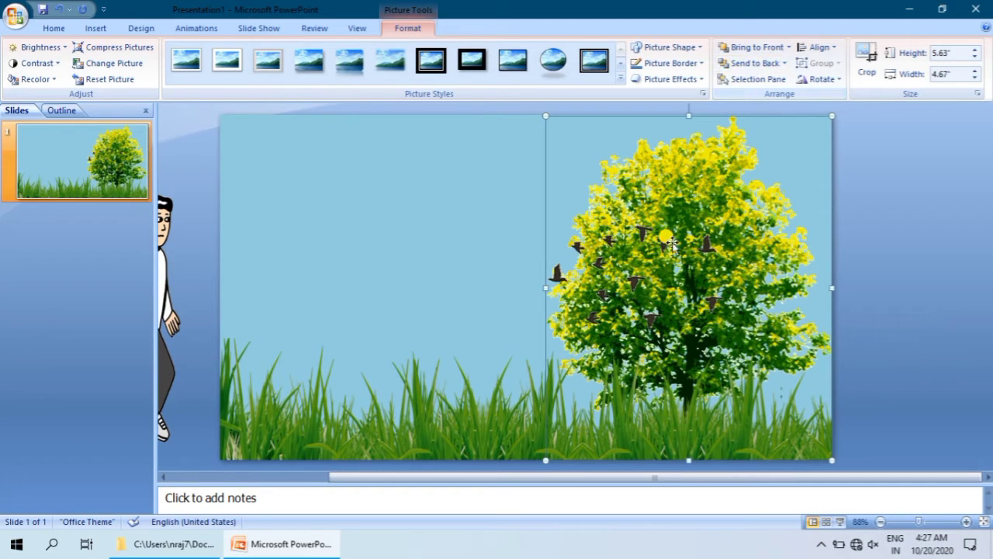
Step: Move the flying birds picture off the slide, just beyond the slide's right edge
left_click(637, 281)
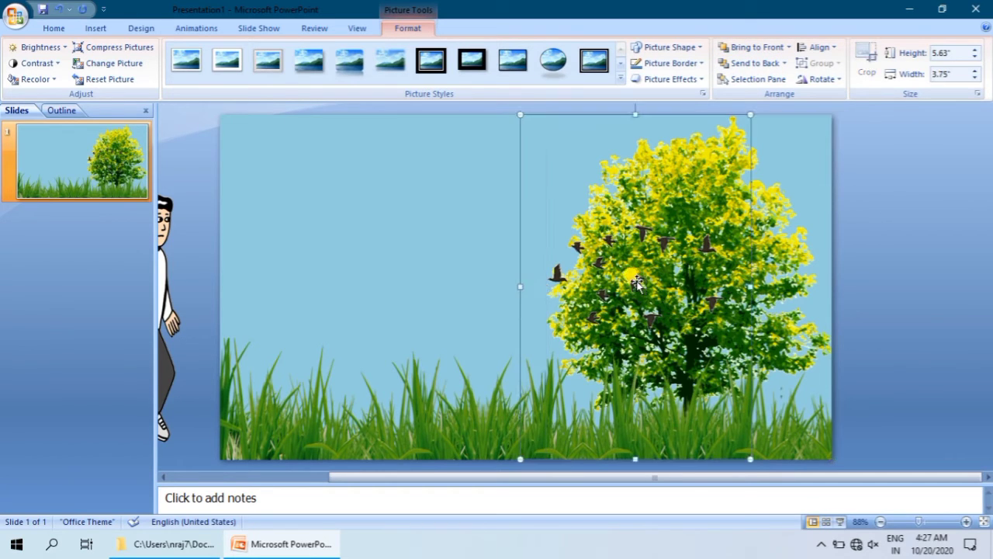
left_click(461, 195)
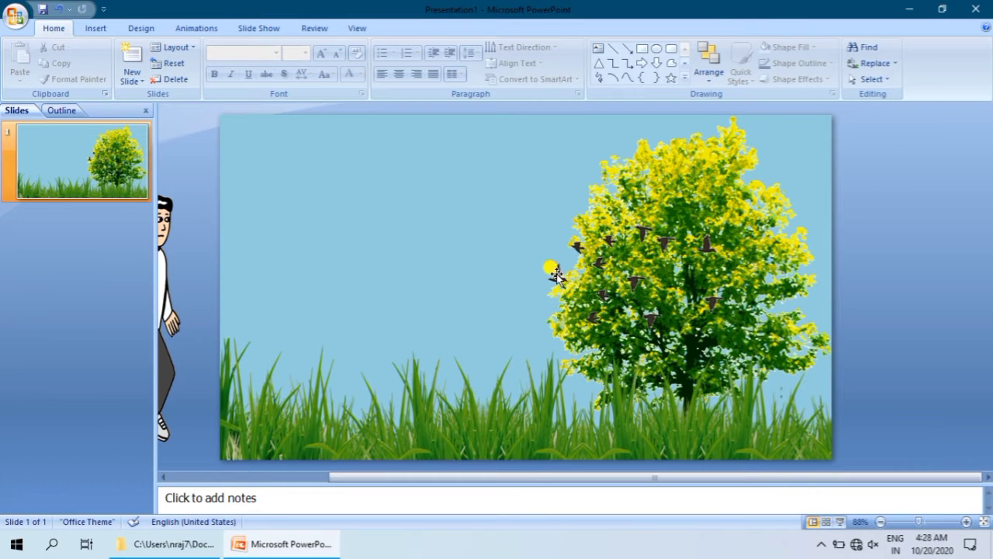
left_click(630, 280)
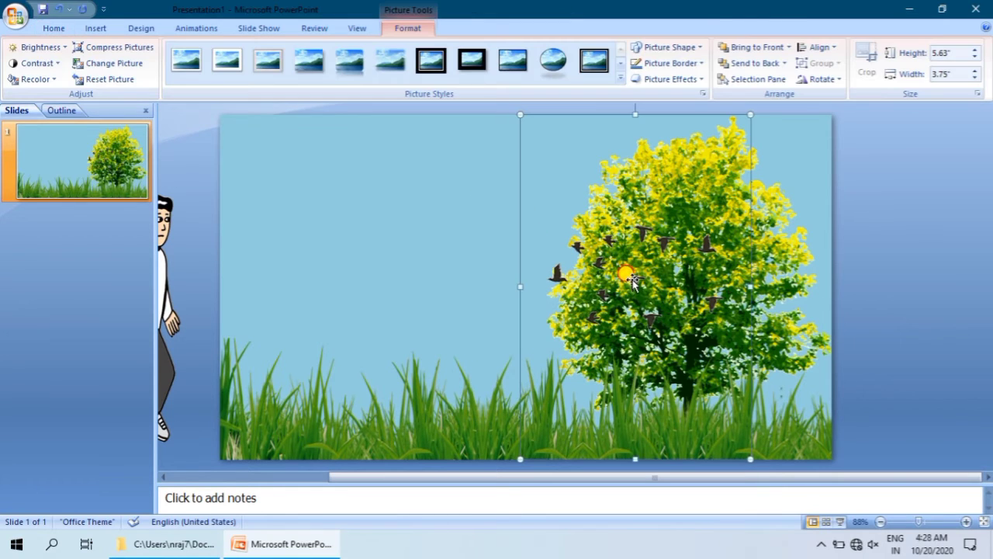
left_click_drag(630, 281, 877, 275)
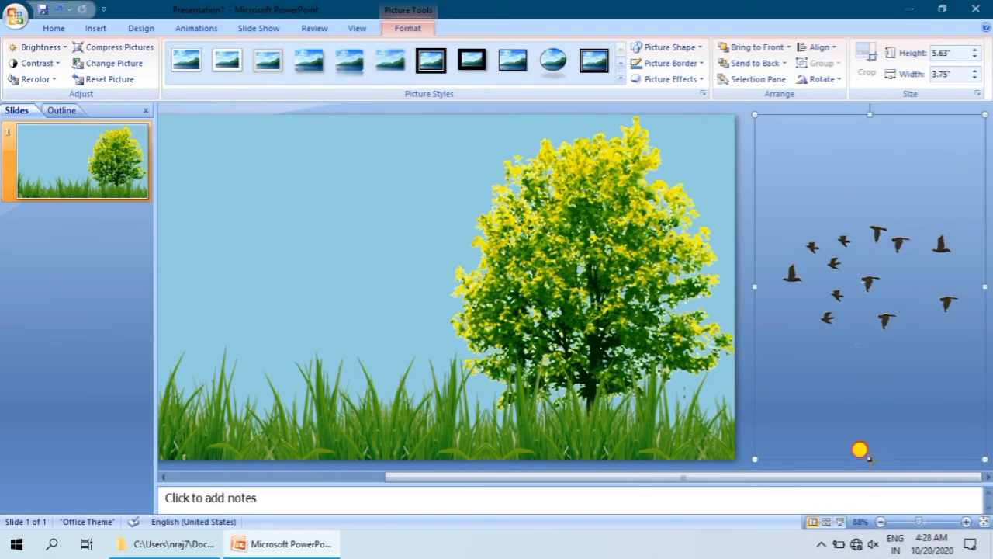
Step: Reduce the flying birds picture's height to 5.4" and tilt it slightly clockwise beside the slide
left_click_drag(869, 457, 872, 444)
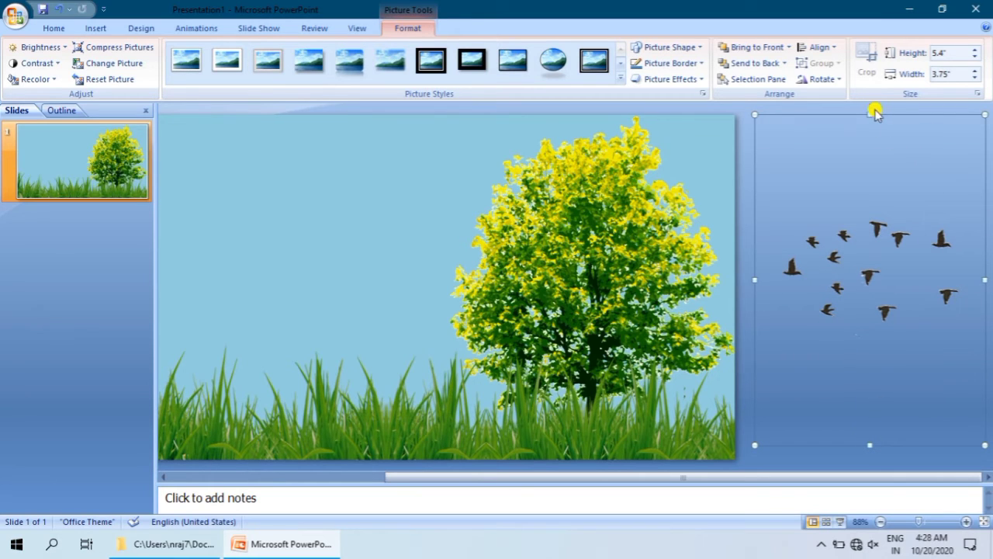
left_click_drag(876, 257, 876, 290)
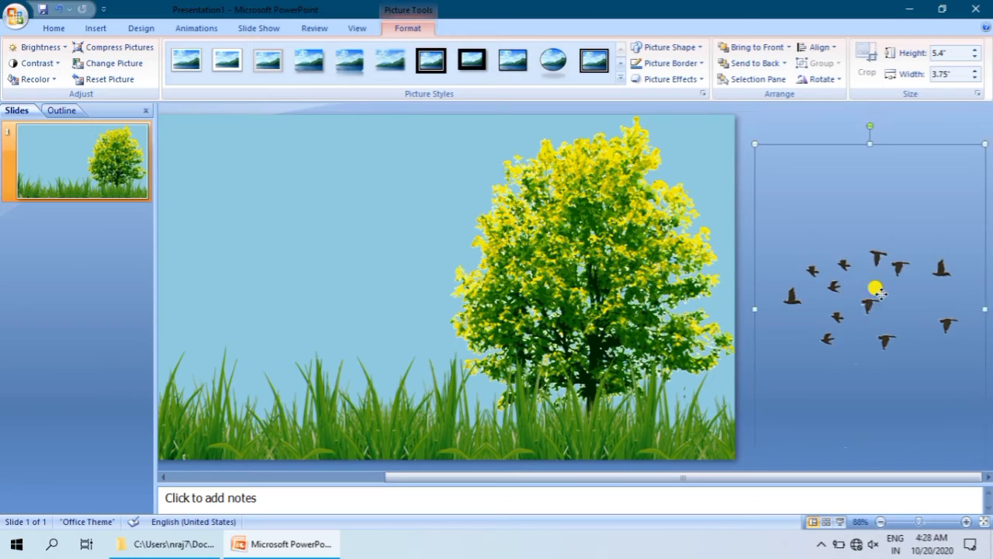
left_click_drag(871, 114, 899, 124)
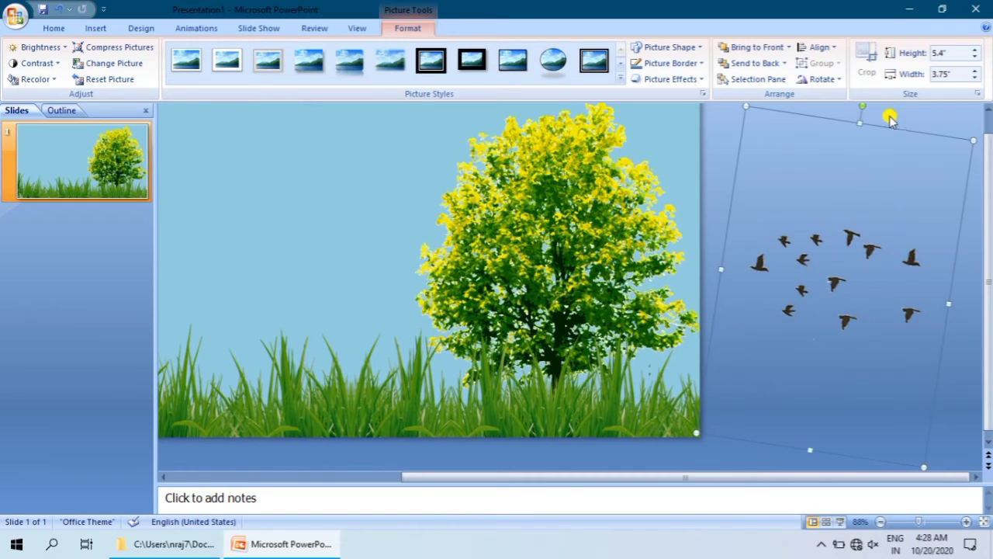
left_click_drag(860, 103, 880, 116)
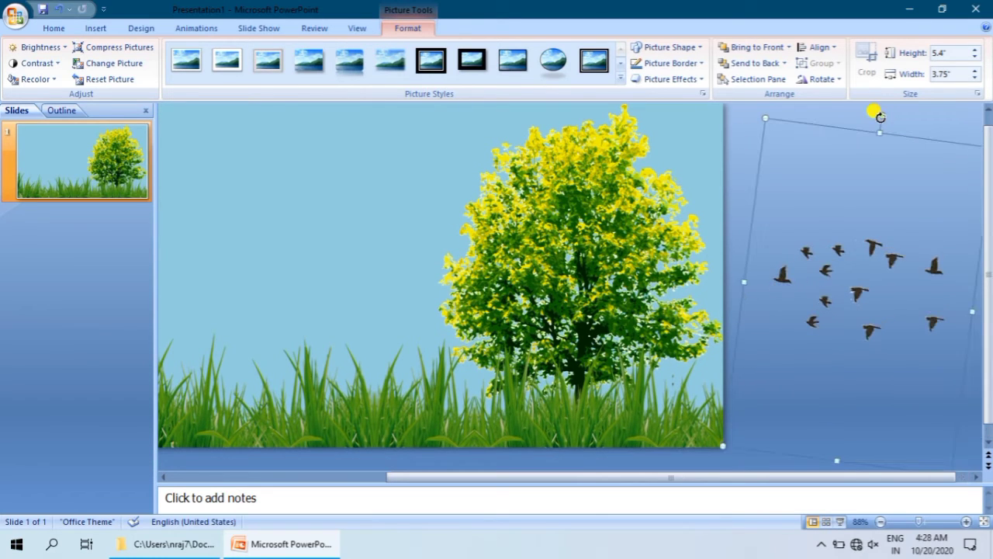
left_click(748, 135)
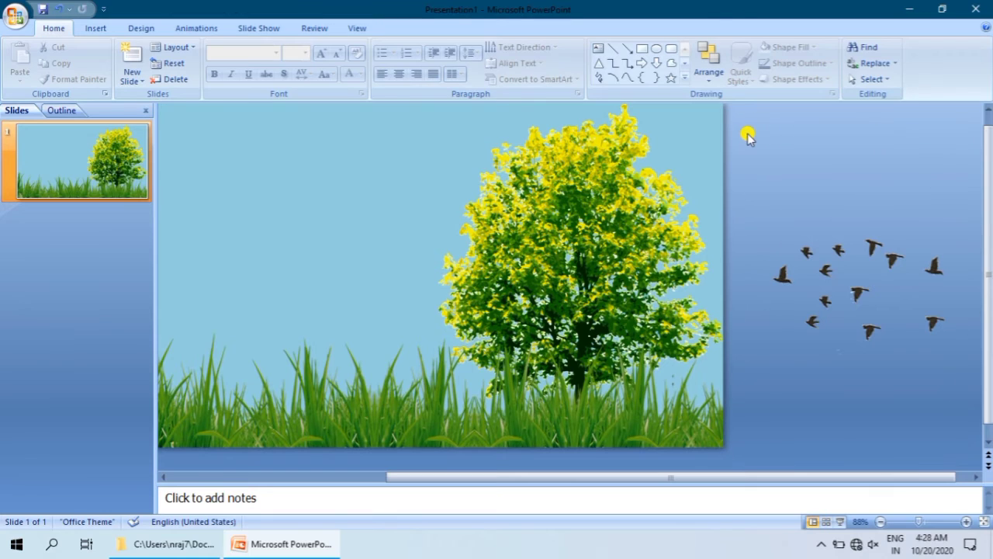
Step: Add a Left motion path as a custom animation to the flying birds picture
left_click(858, 272)
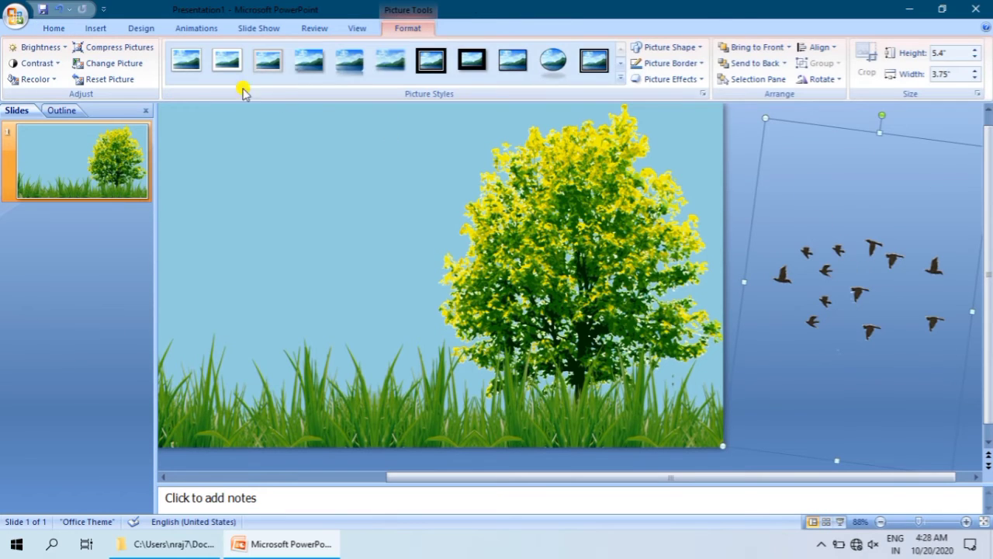
left_click(178, 28)
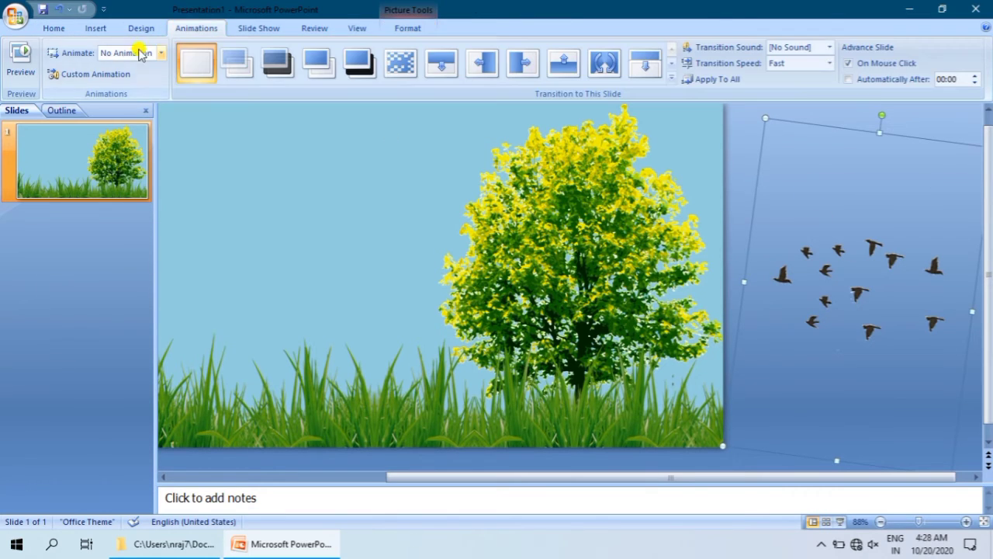
left_click(161, 53)
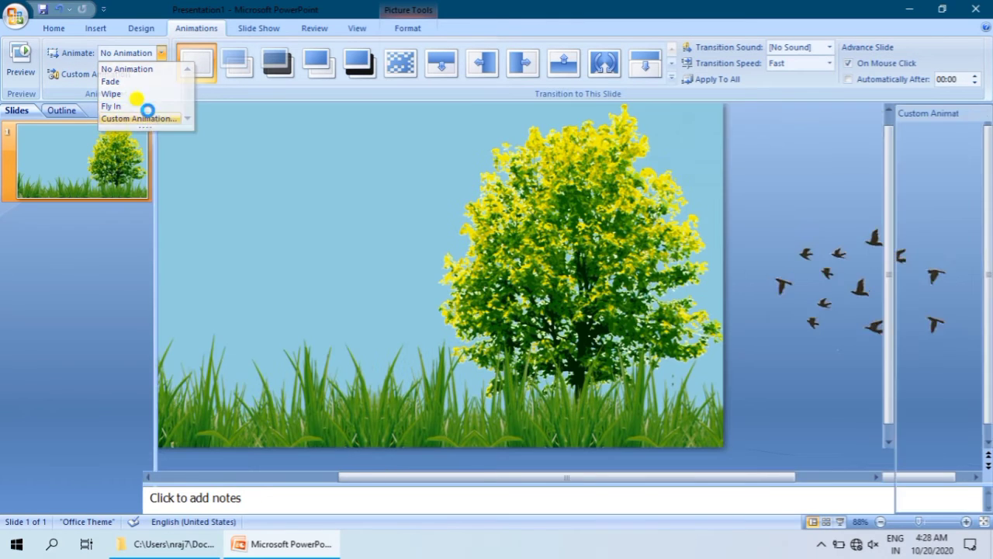
left_click(150, 119)
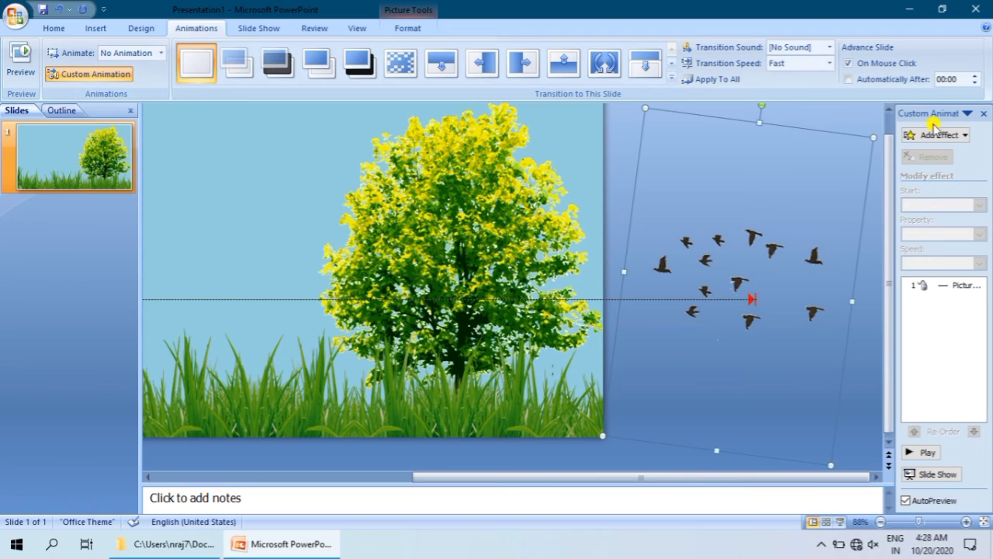
left_click(950, 136)
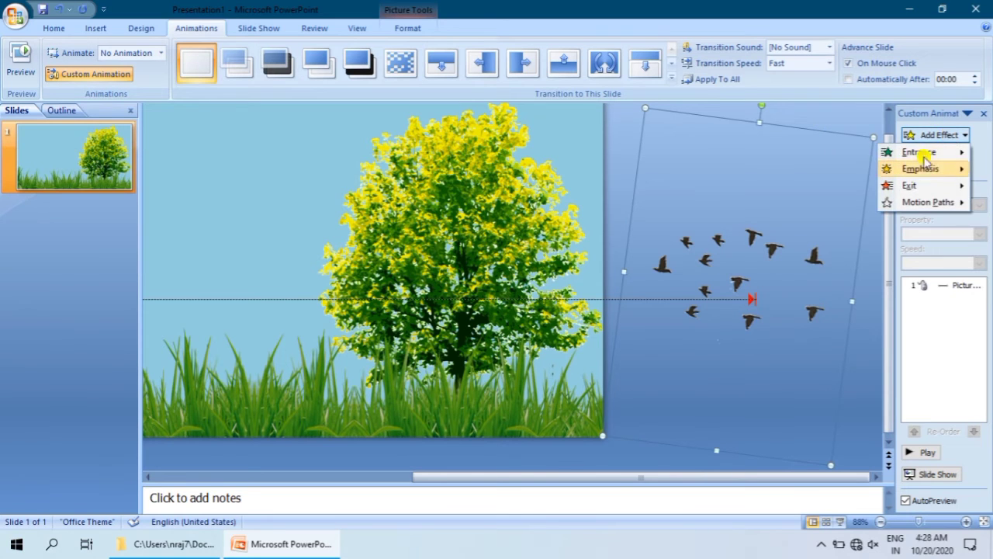
mouse_move(932, 203)
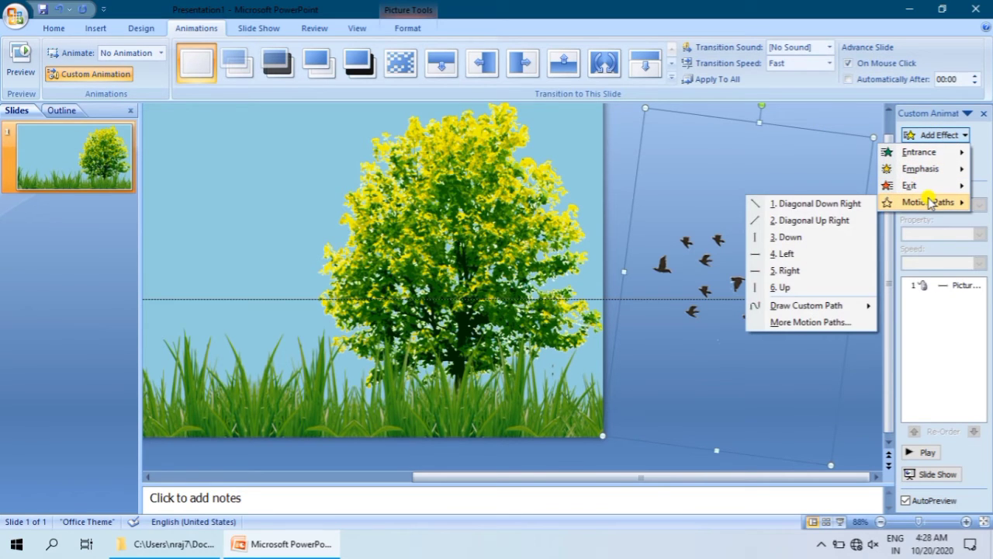
left_click(799, 256)
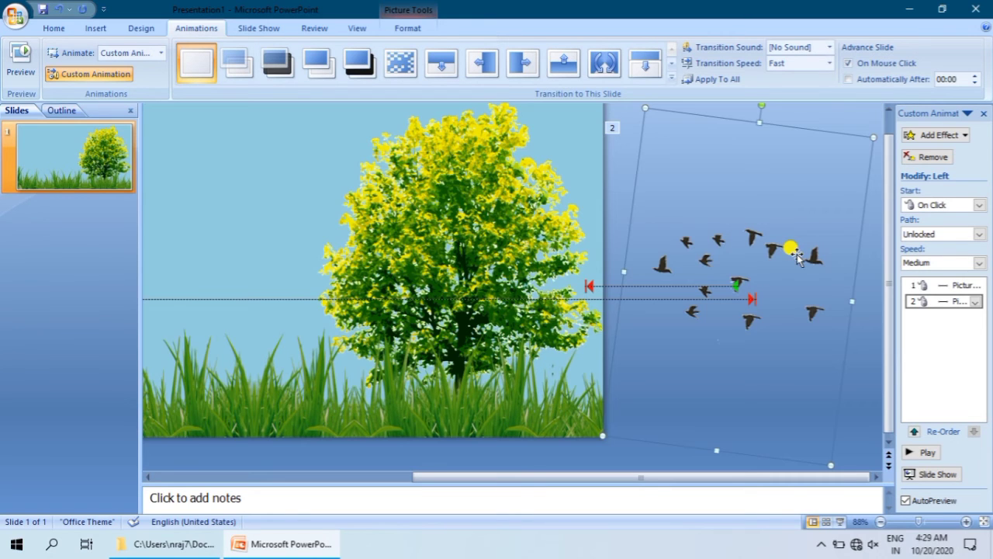
Step: Stretch the birds' motion path so it runs from the flock across the tree to a point off the slide above the walking man
left_click(613, 181)
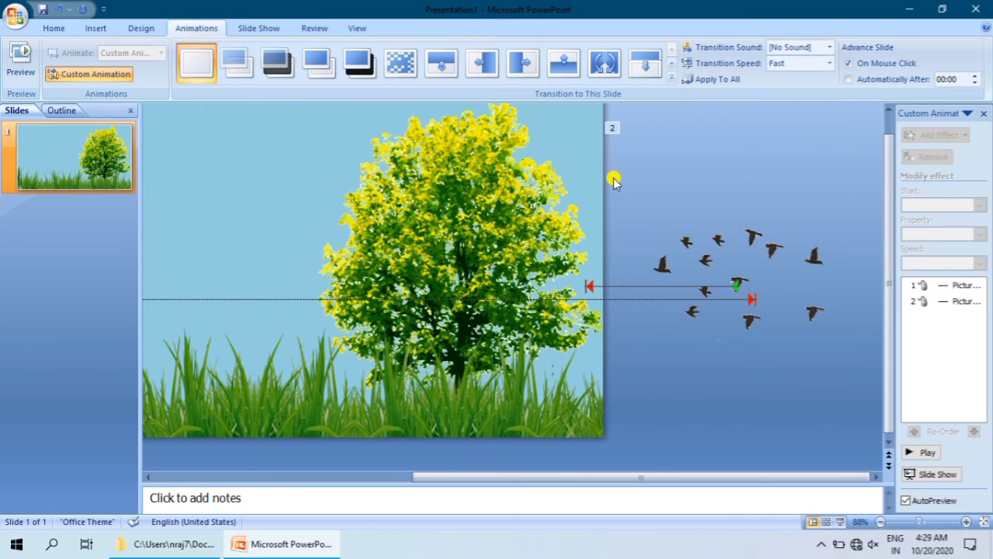
left_click(587, 286)
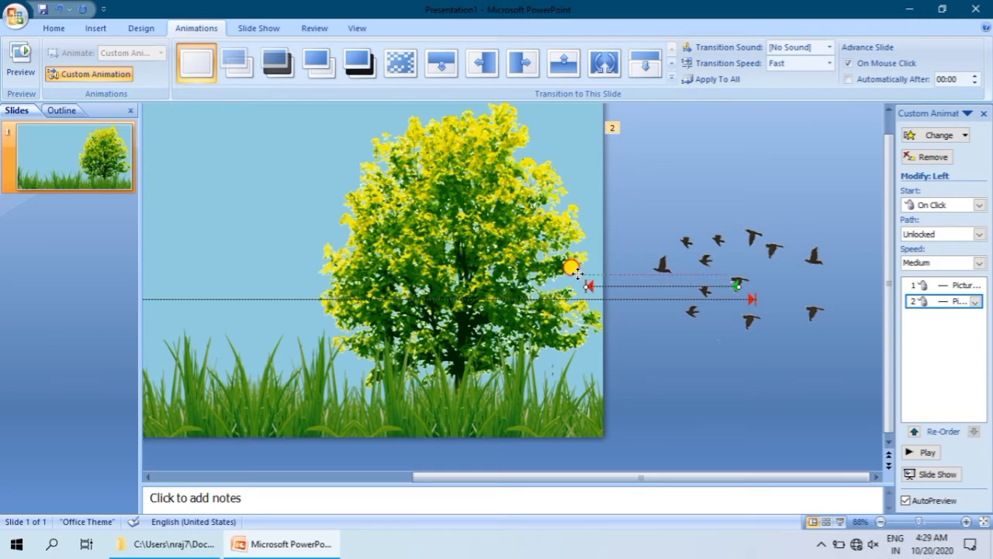
left_click_drag(567, 266, 214, 182)
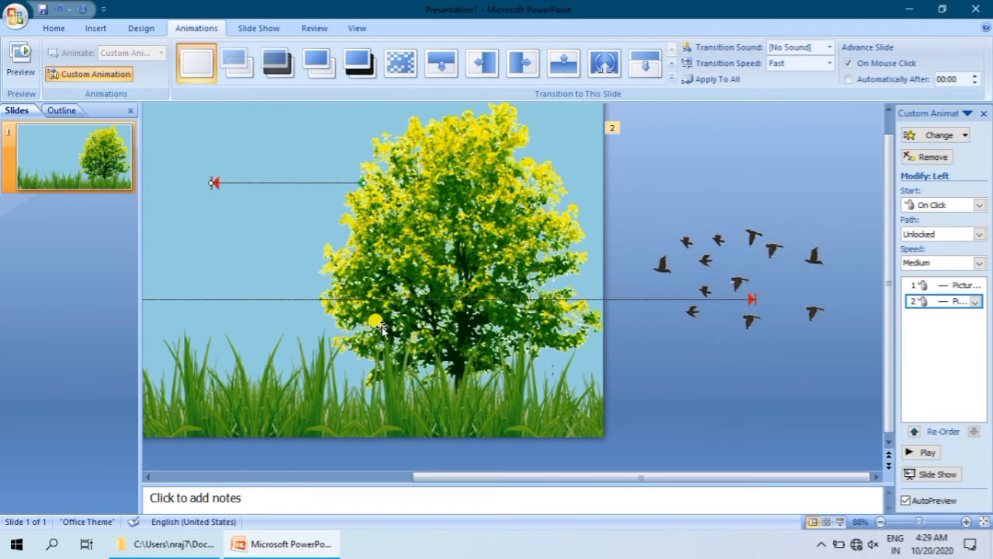
left_click_drag(459, 472, 173, 465)
mouse_move(628, 182)
left_mouse_down()
mouse_move(376, 172)
mouse_move(335, 144)
mouse_move(332, 125)
left_mouse_up()
mouse_move(482, 127)
left_mouse_down()
mouse_move(704, 214)
mouse_move(773, 224)
mouse_move(788, 206)
mouse_move(835, 249)
left_mouse_up()
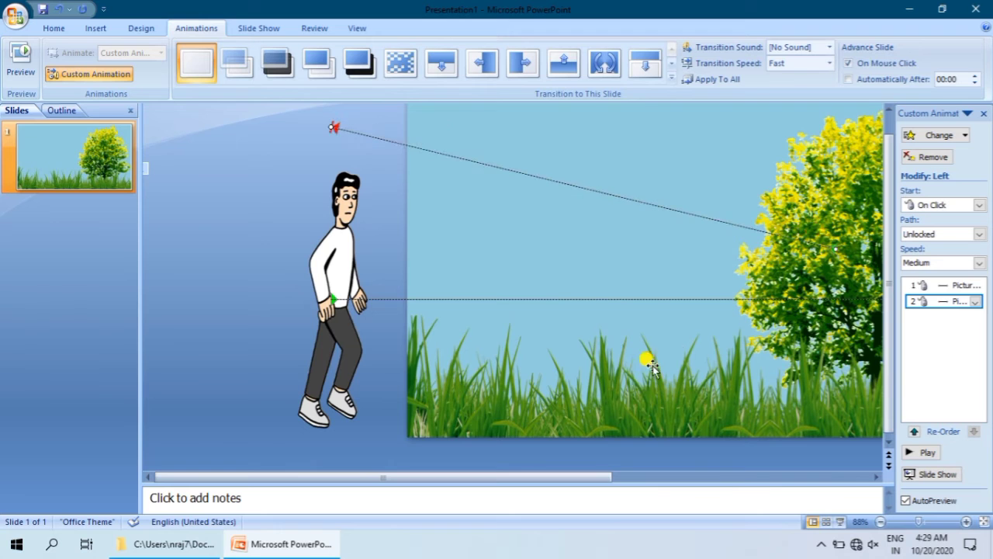
left_click_drag(523, 475, 752, 473)
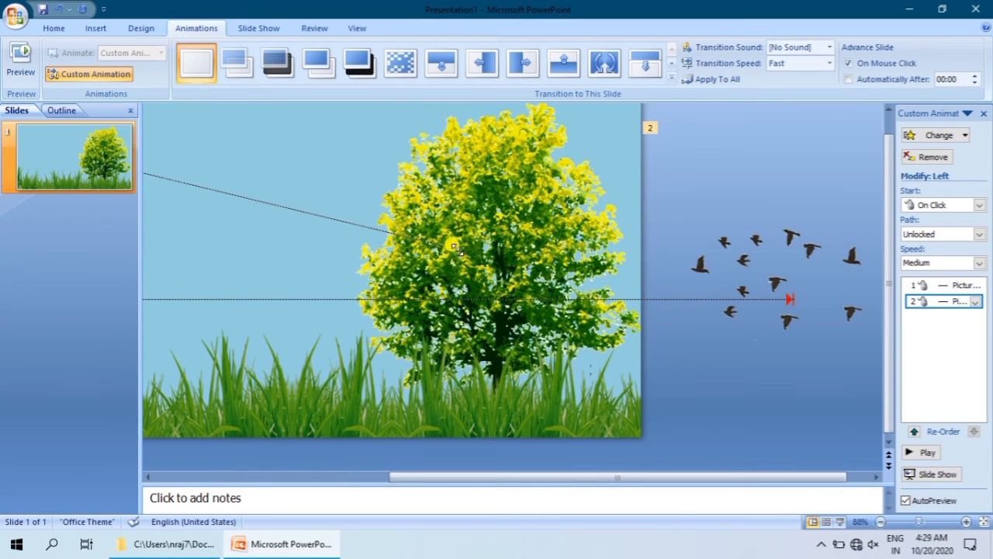
mouse_move(453, 246)
left_mouse_down()
mouse_move(531, 229)
mouse_move(744, 260)
left_mouse_up()
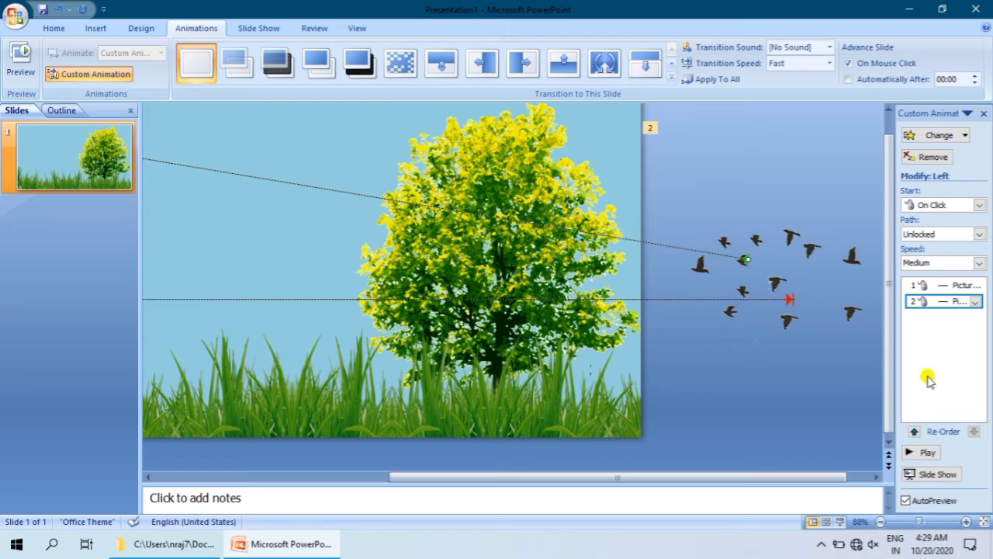
Step: Play the slide's animations to preview the walking man and the flying birds
left_click(976, 302)
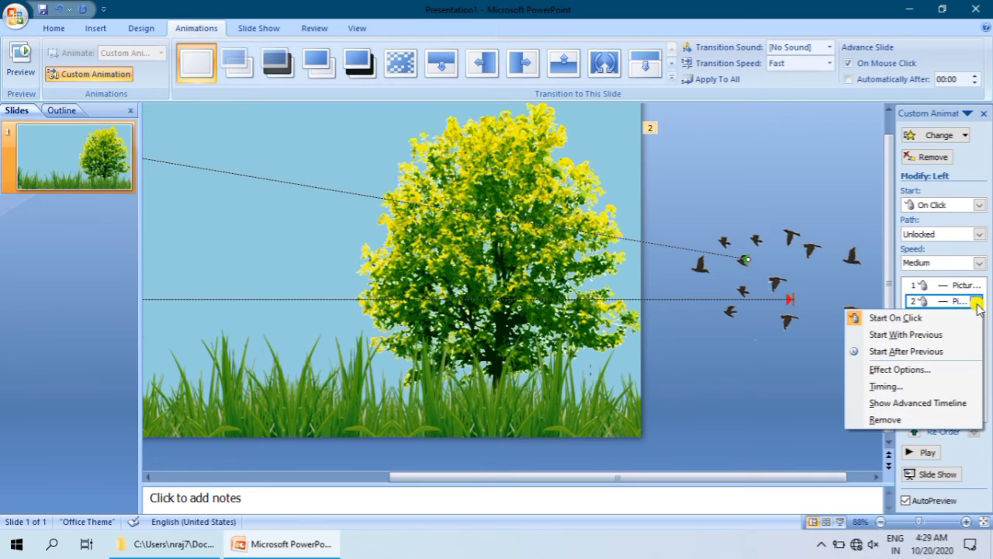
left_click(829, 378)
left_click(650, 452)
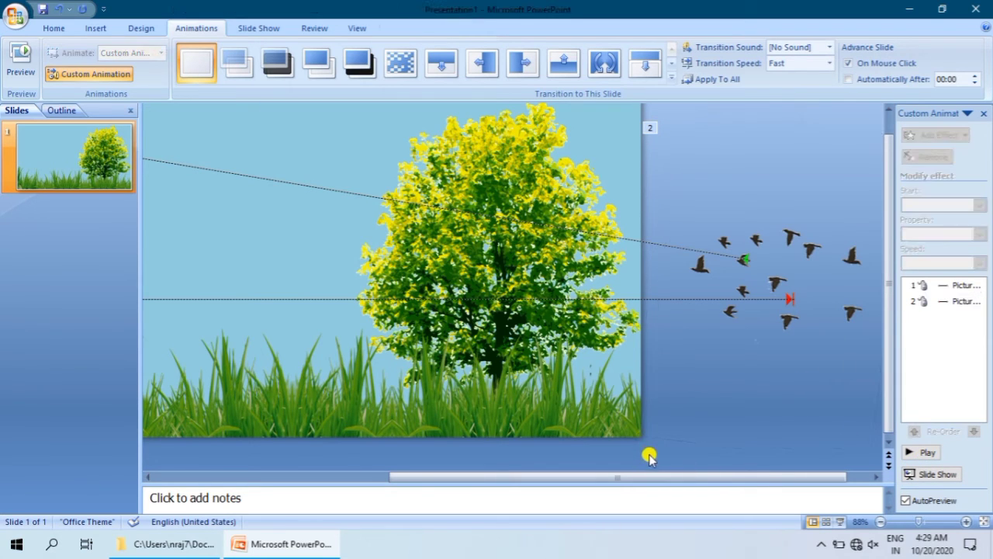
left_click(915, 456)
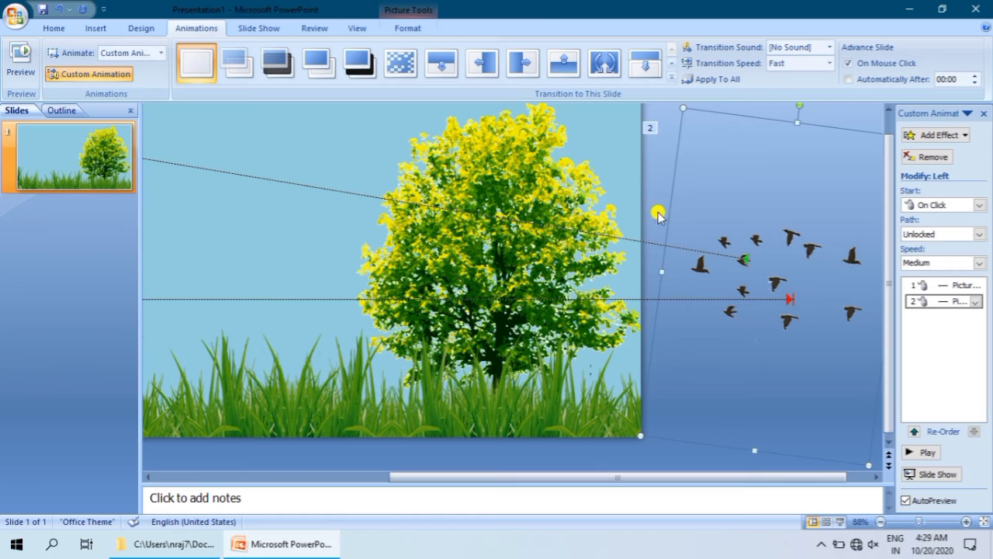
left_click(658, 182)
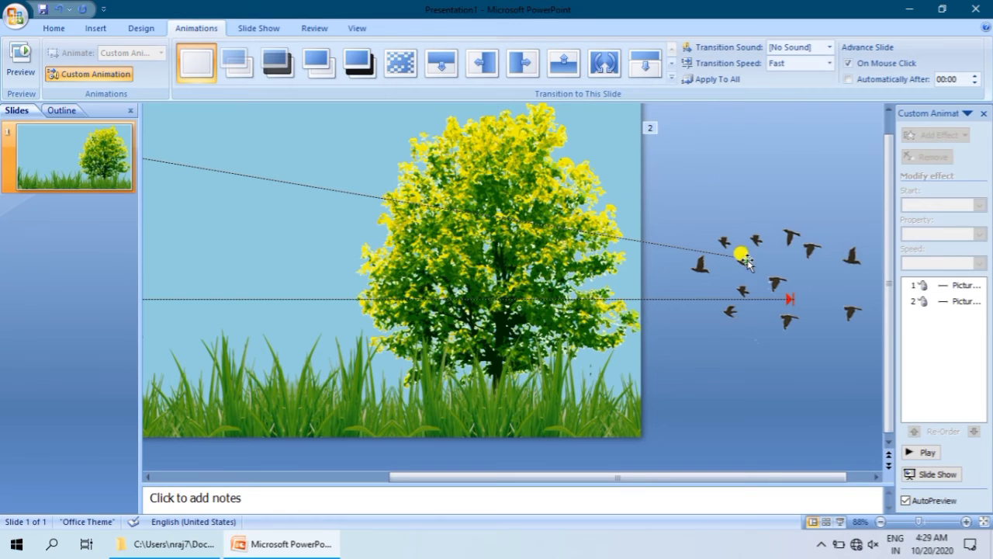
Step: Set the flying birds' motion path to start with the previous animation
left_click(744, 259)
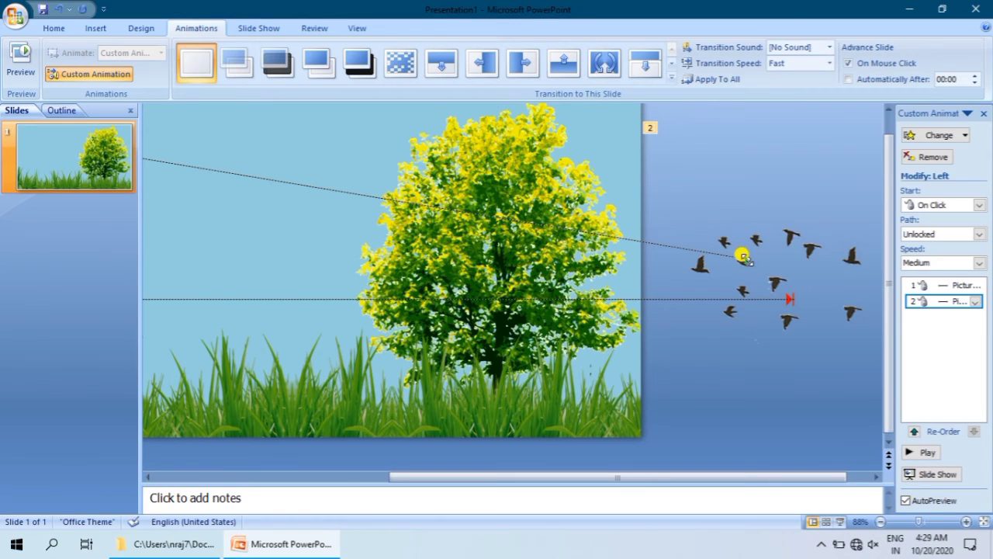
left_click(975, 302)
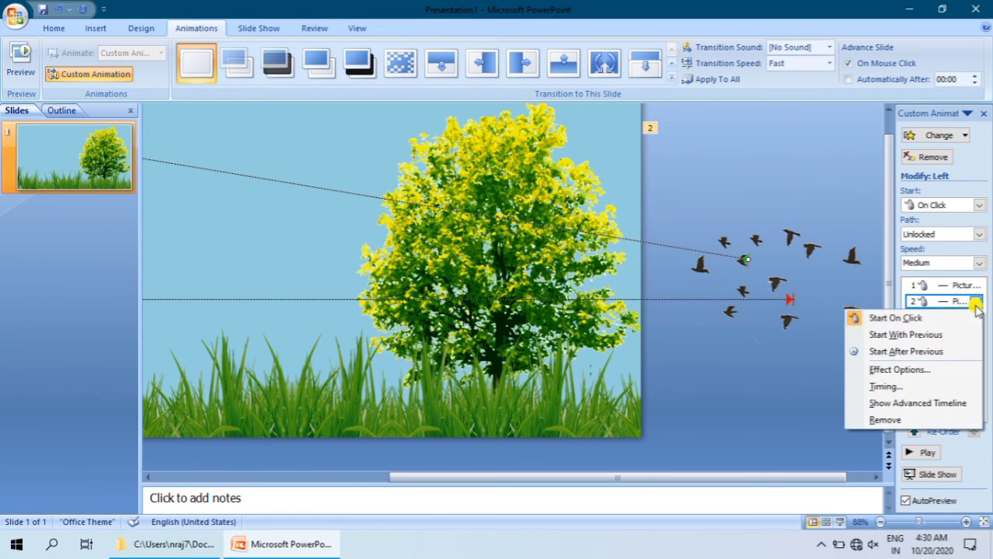
left_click(907, 335)
Step: Set the flying birds' motion path timing to a 0.5-second delay, 5 seconds (Very Slow) speed and repeat Until End of Slide
left_click(976, 302)
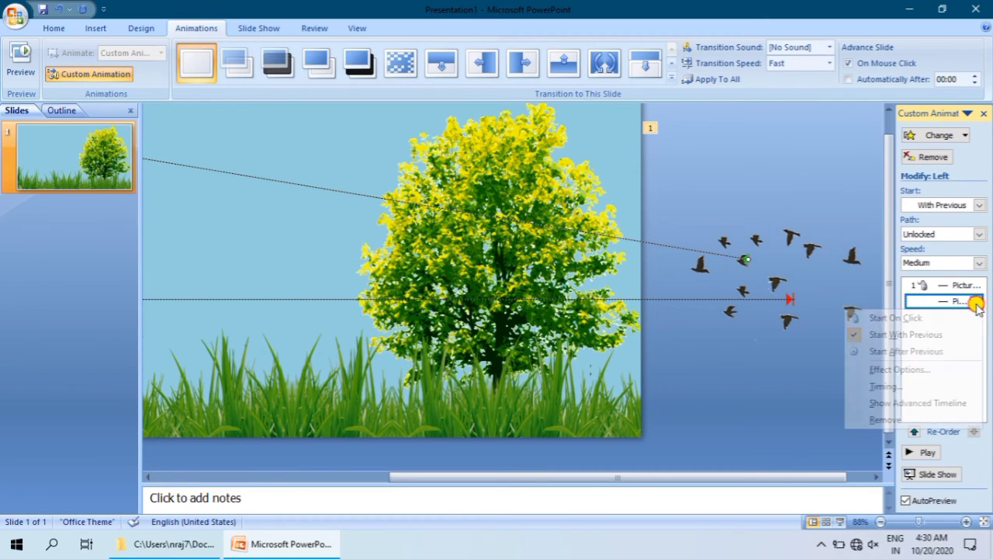
left_click(891, 387)
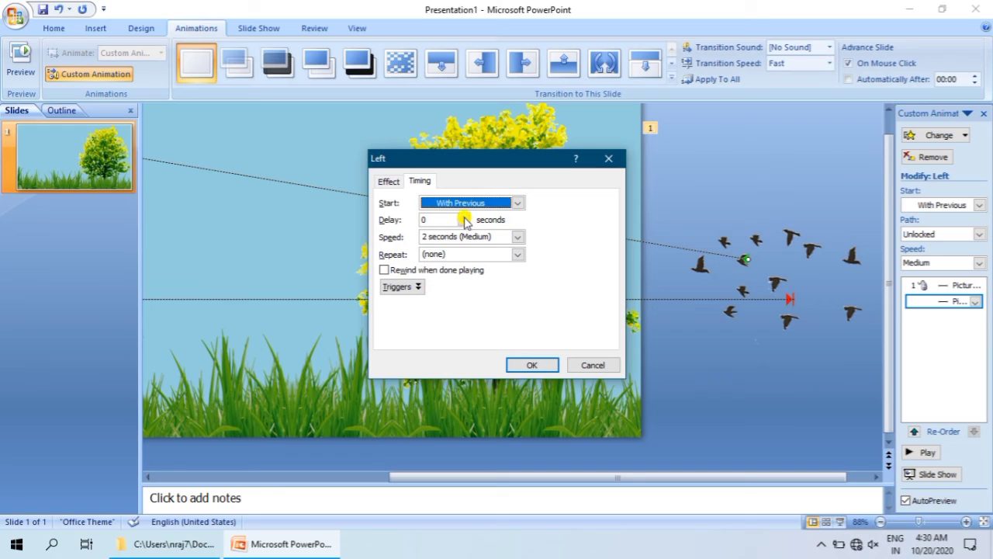
left_click(464, 217)
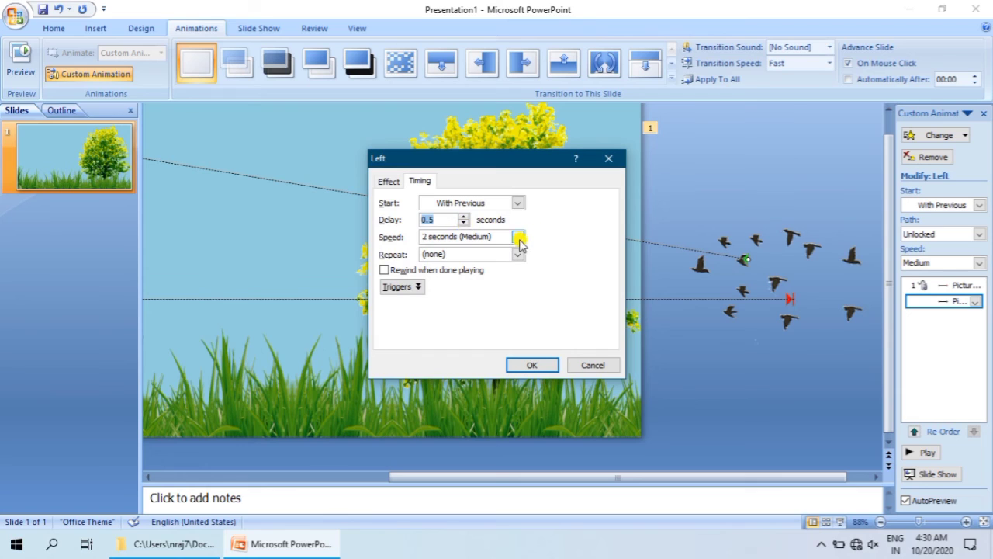
left_click(518, 238)
left_click(479, 250)
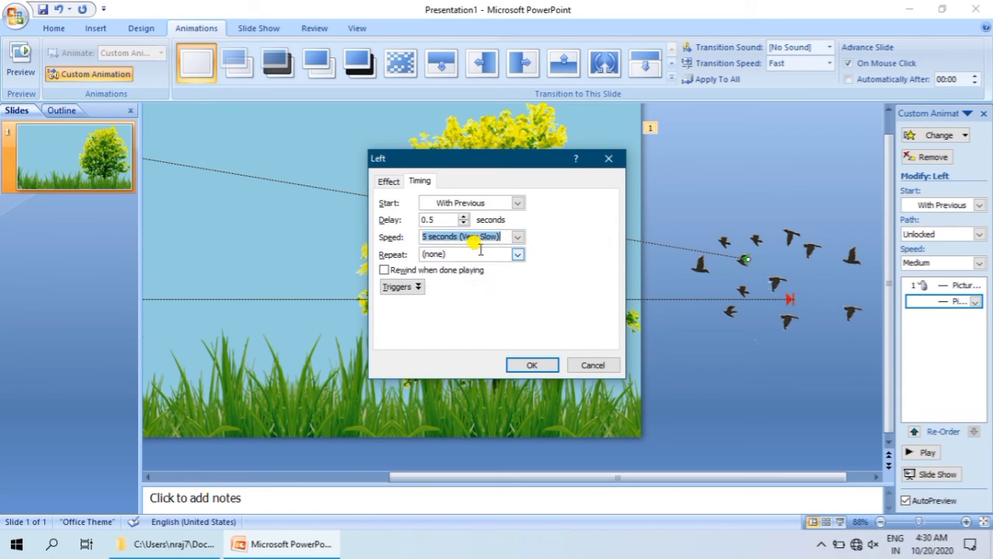
left_click(519, 256)
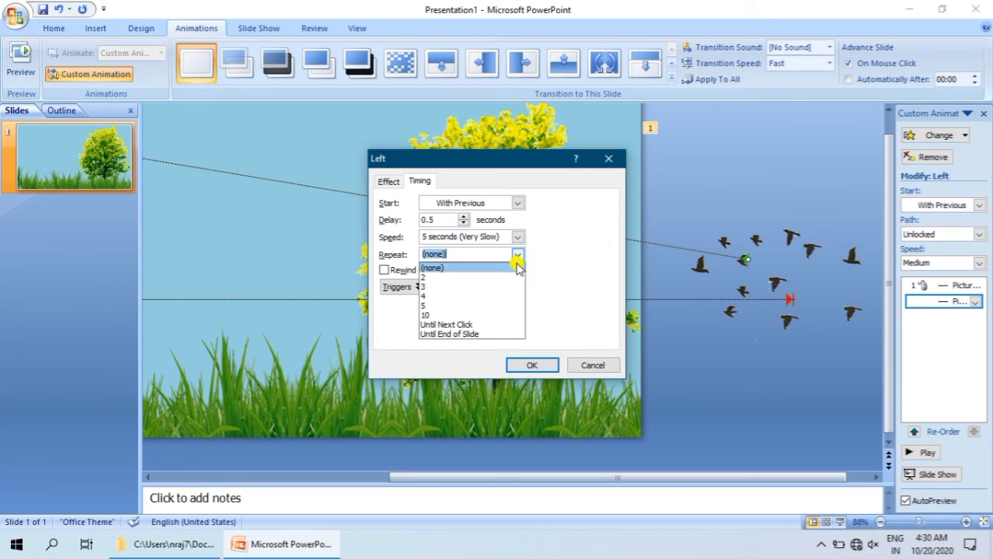
left_click(481, 334)
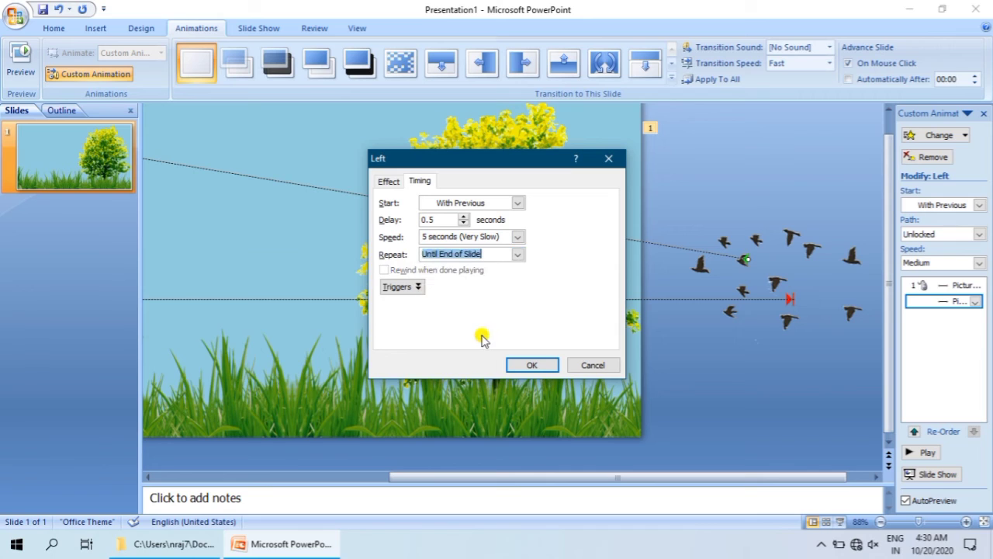
Step: Set the flying birds' path to Locked, turn off Smooth start and Smooth end, and apply the effect settings
left_click(386, 183)
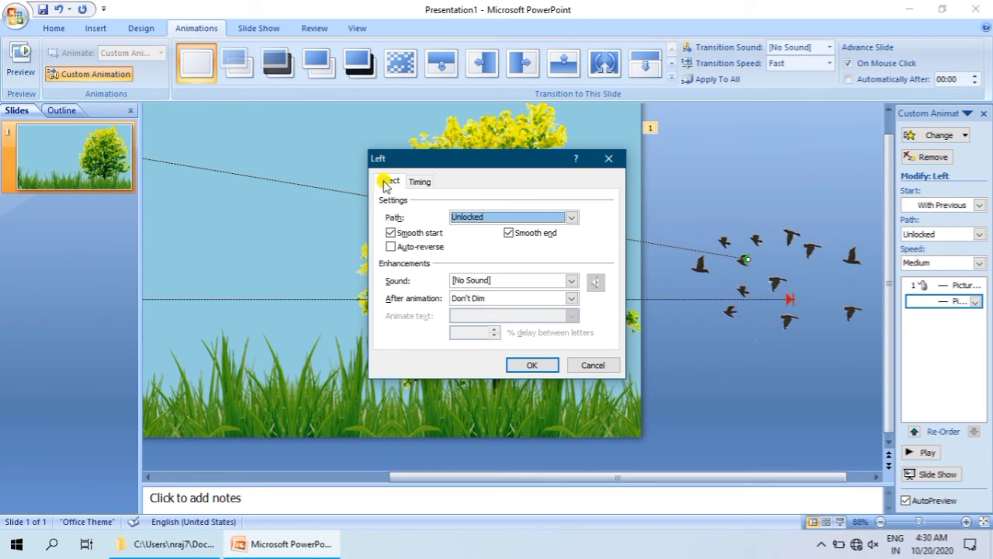
left_click(469, 218)
left_click(467, 226)
left_click(397, 233)
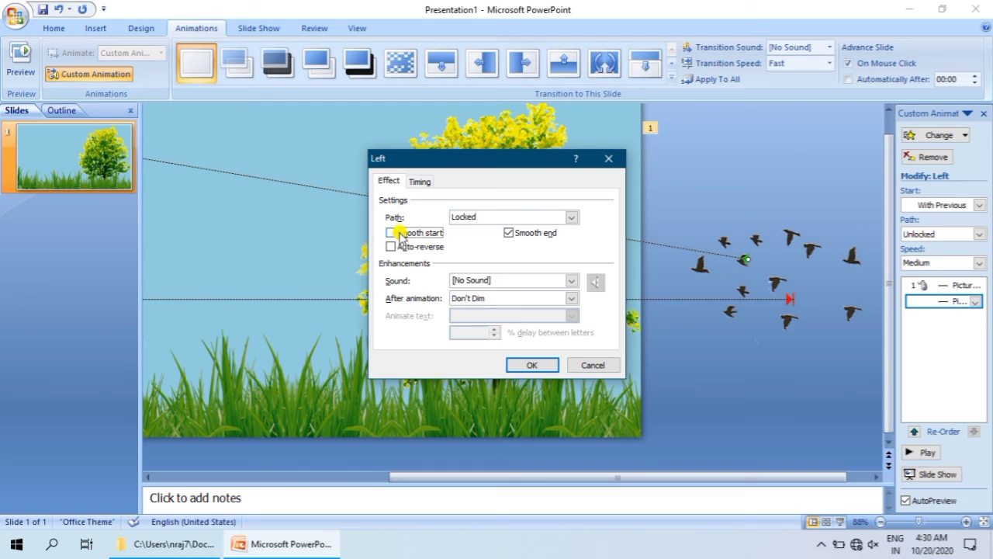
left_click(509, 233)
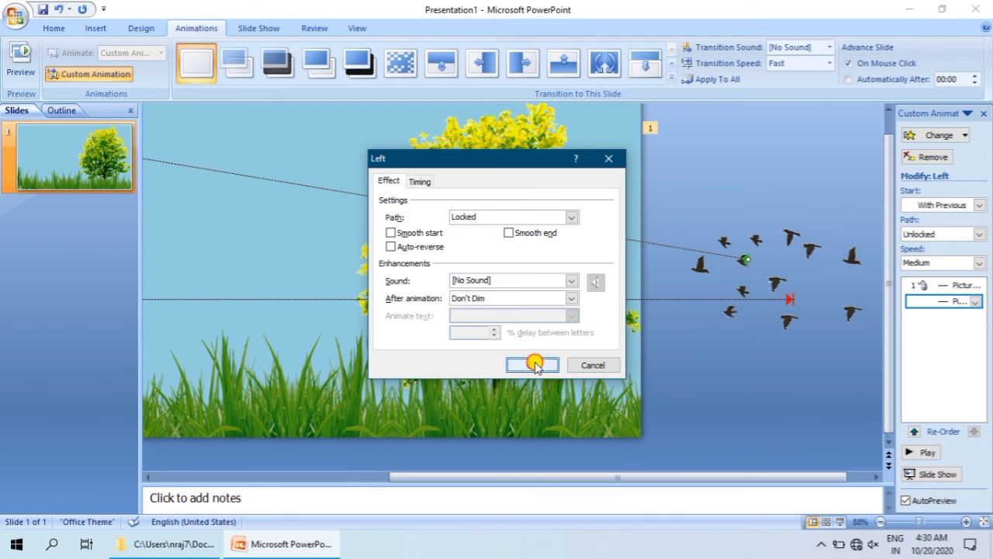
left_click(532, 365)
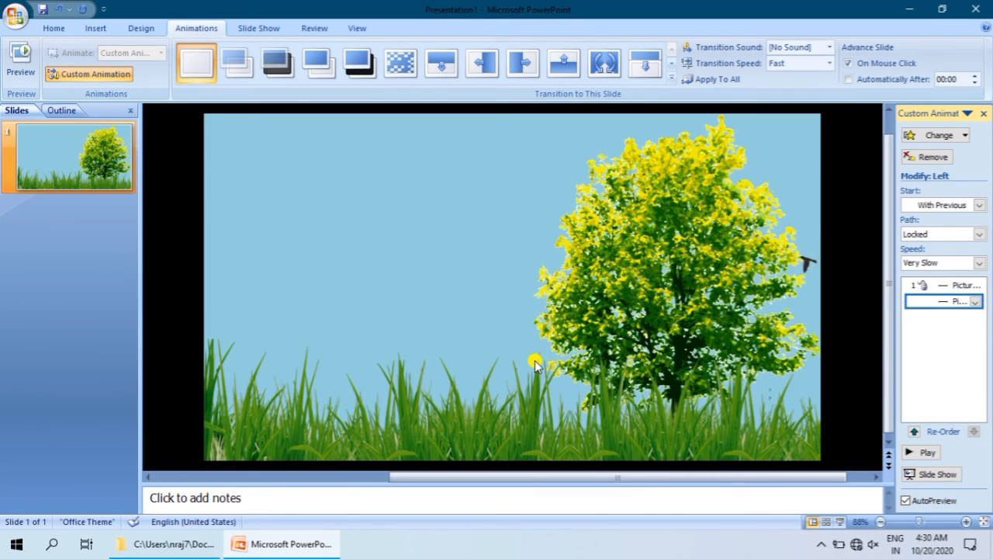
Step: Run the slide show from the beginning to watch the walking man and flying birds animations
key("F5")
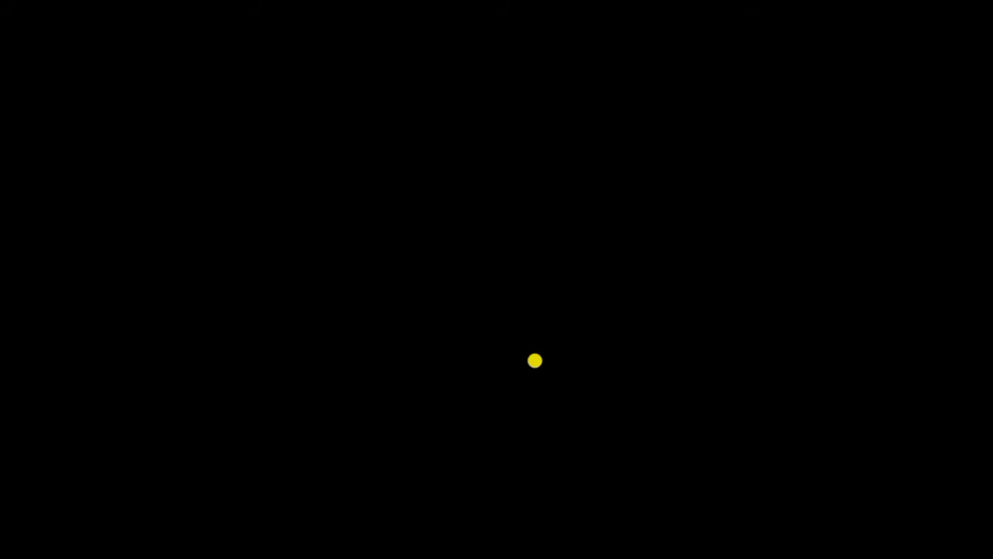